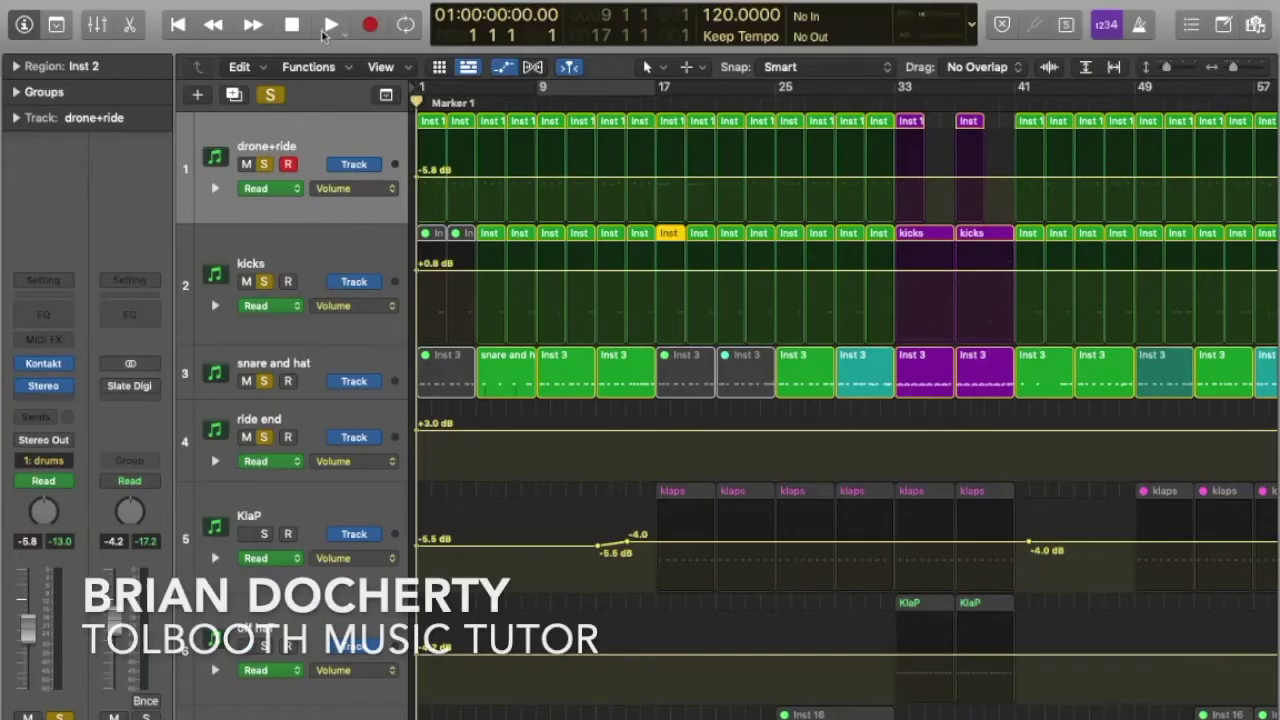
left_click(325, 28)
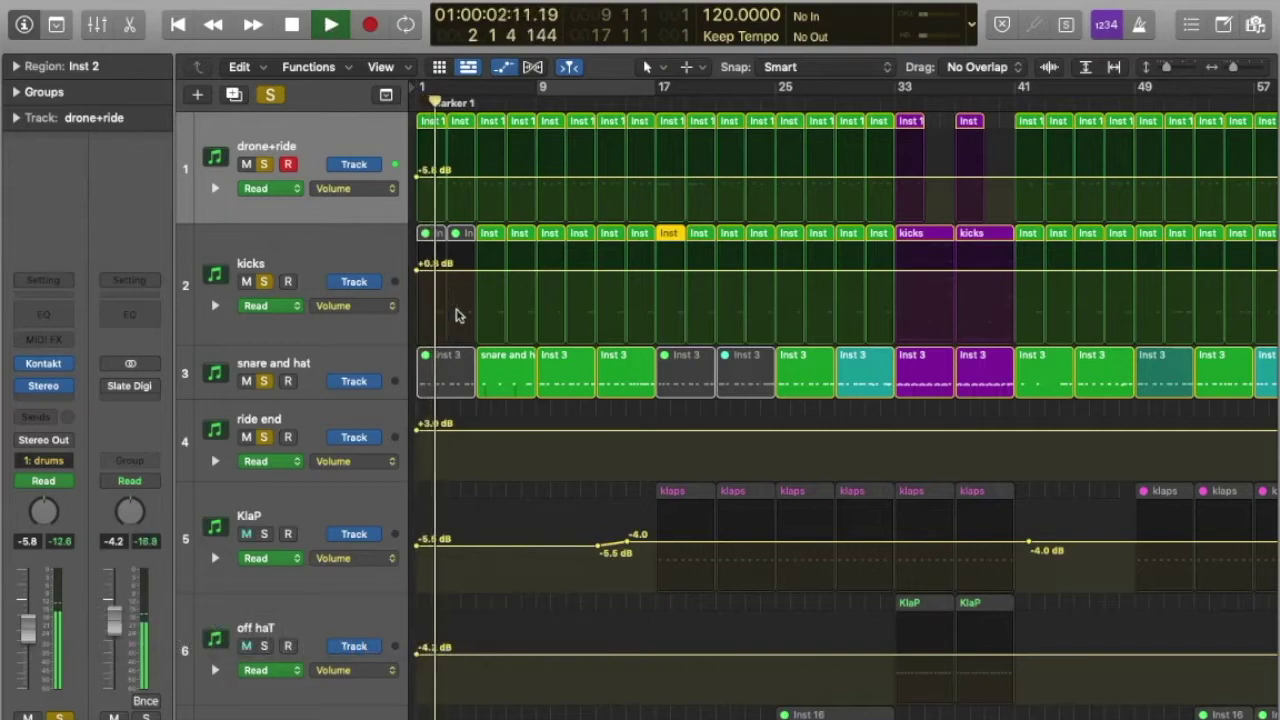
key("x")
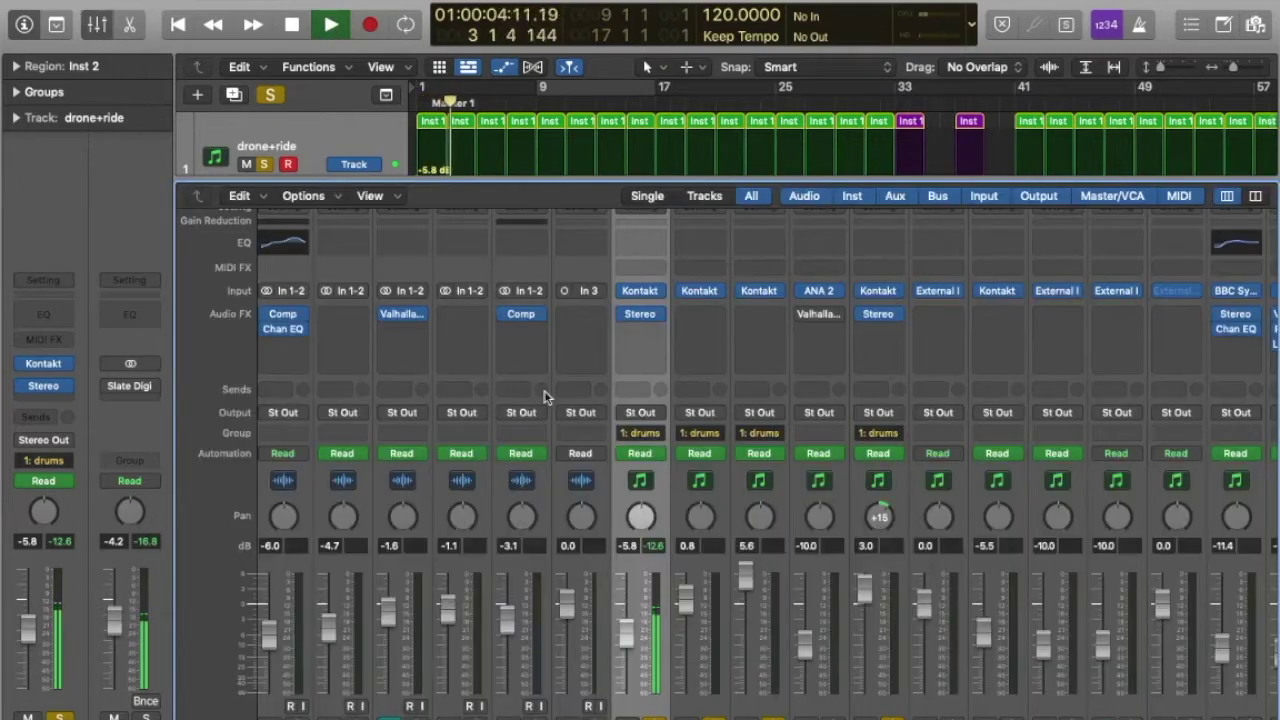
scroll(545, 392, "right", 10)
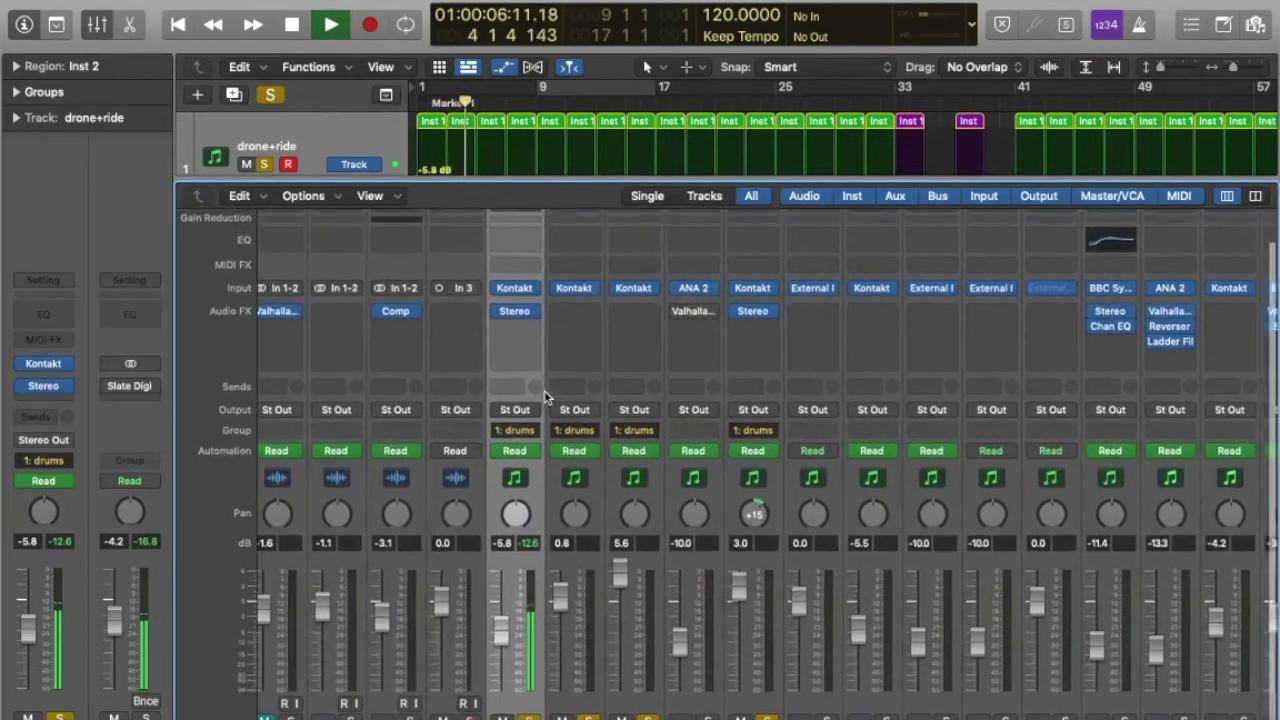
key("x")
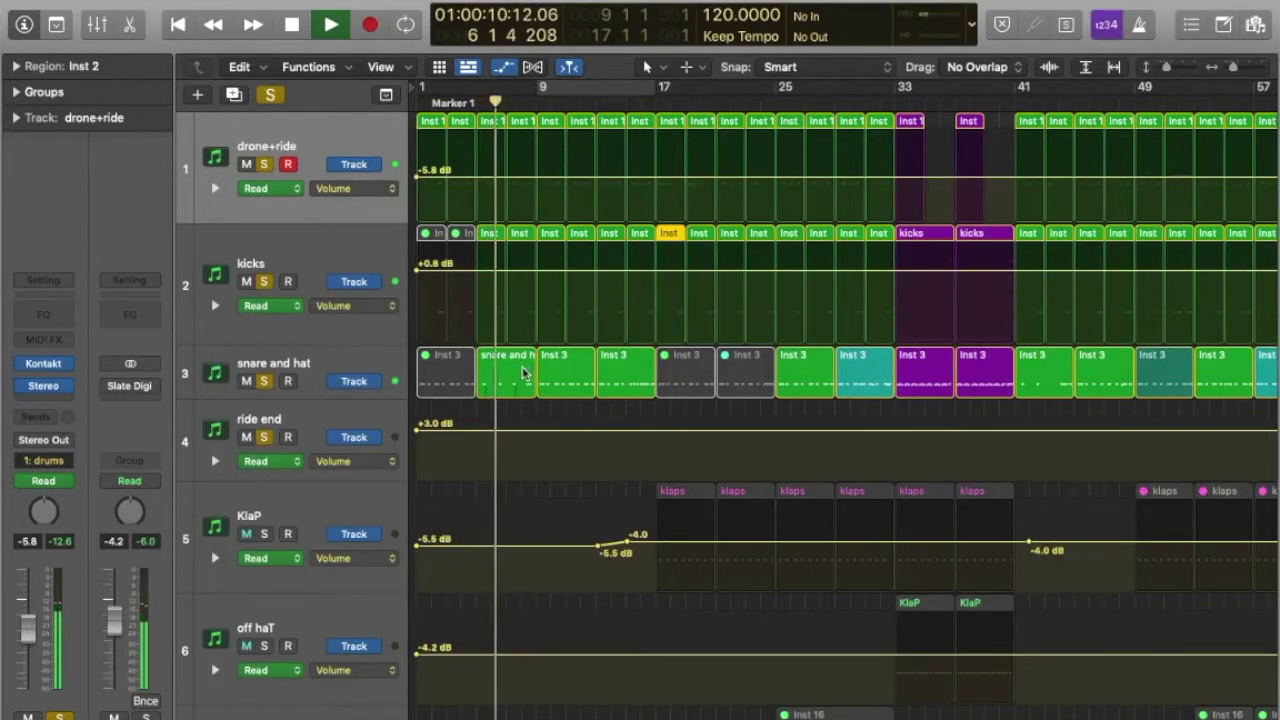
Inspect the notes of the kicks and drone+ride regions in the Piano Roll.
key("p")
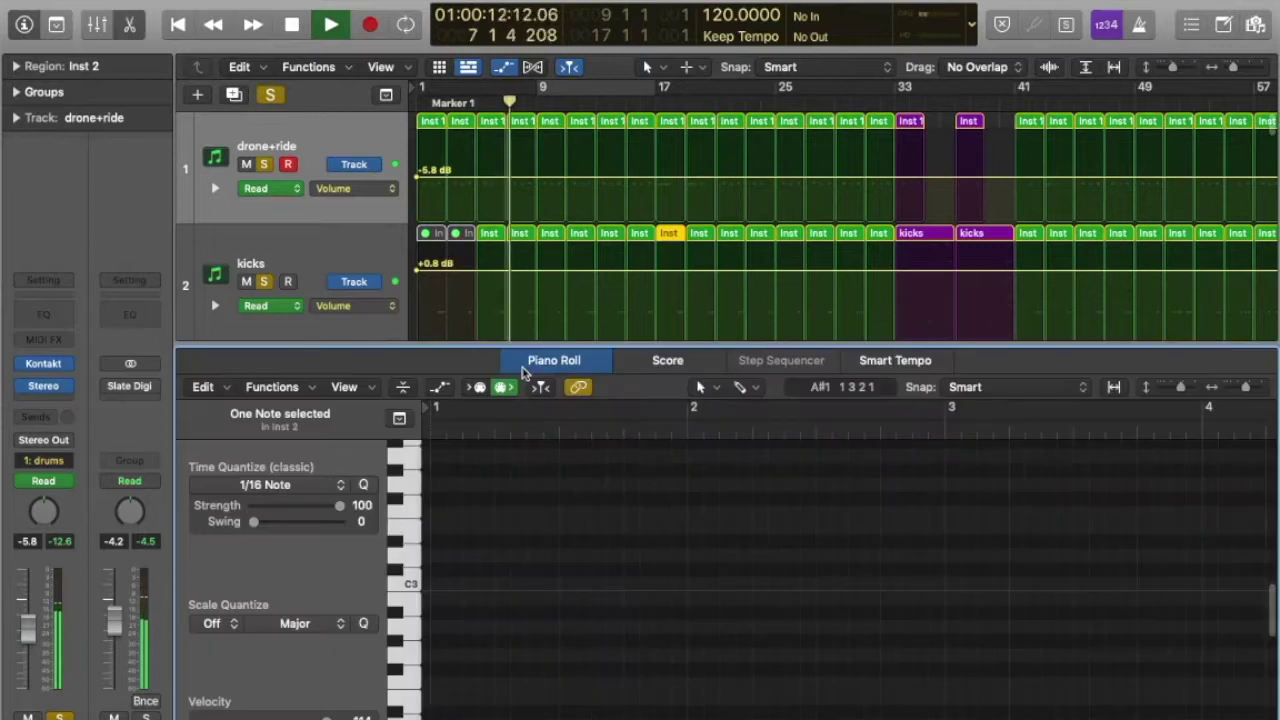
left_click(550, 233)
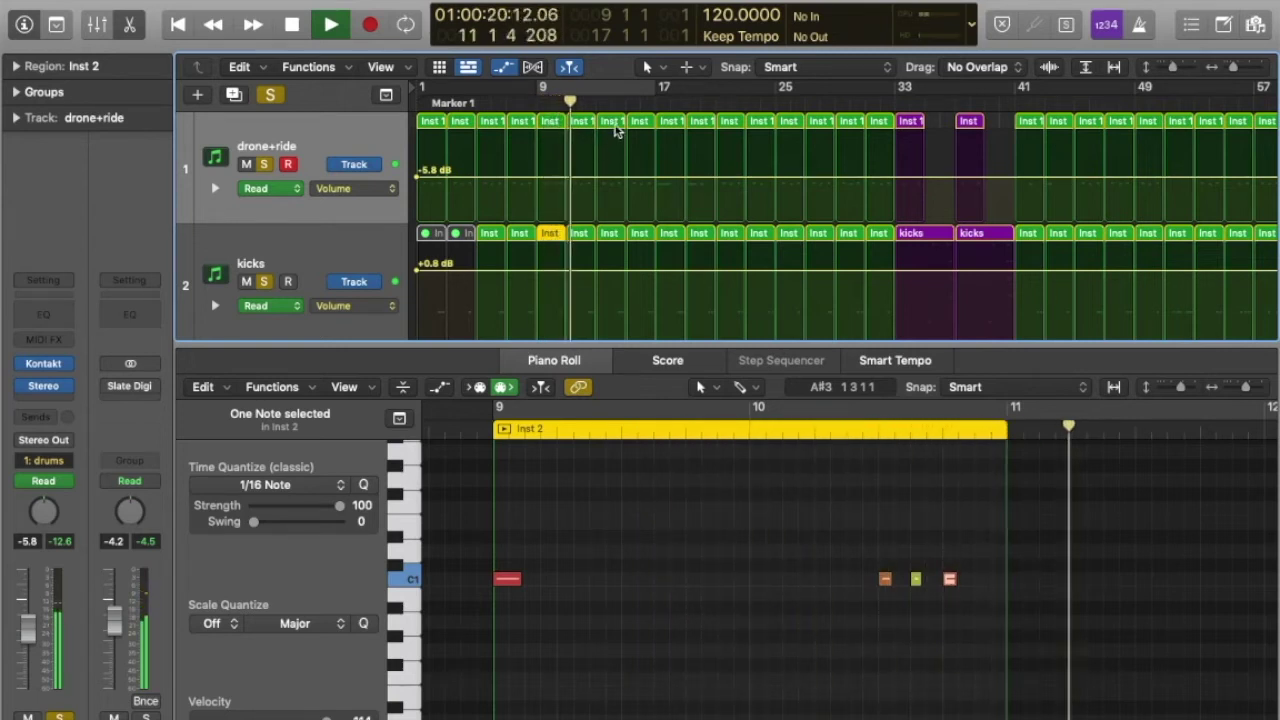
left_click(615, 125)
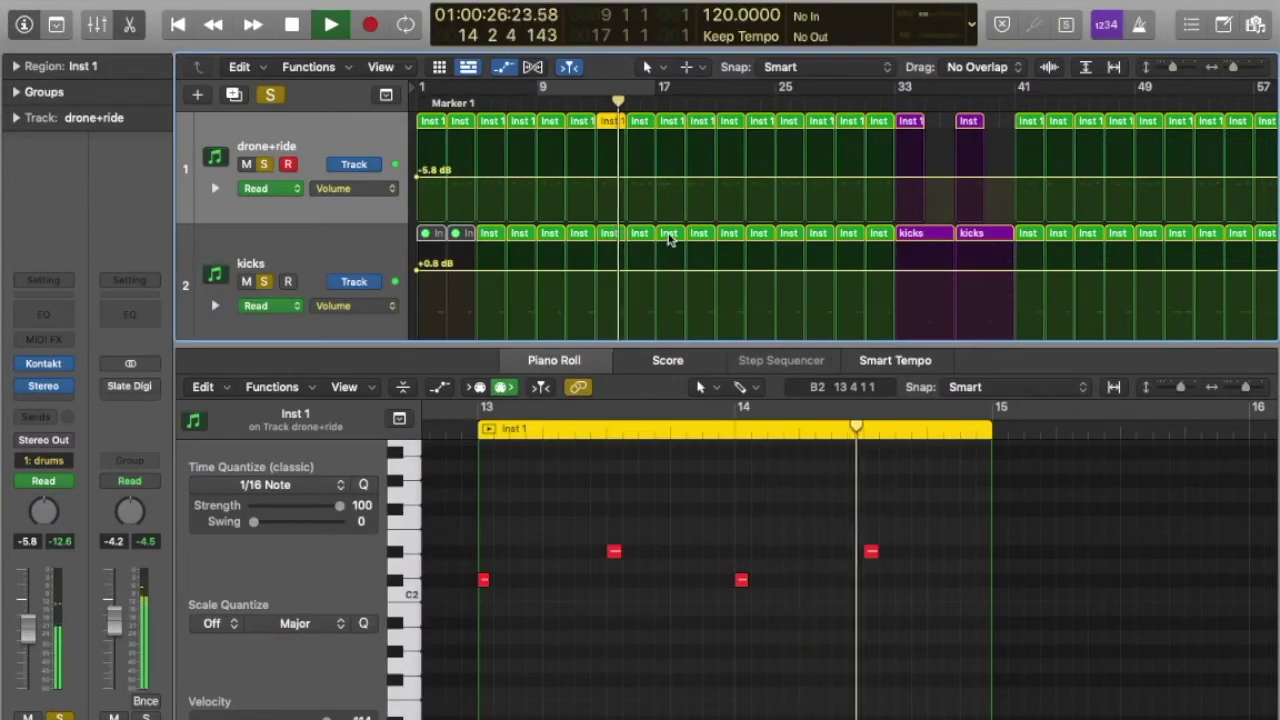
left_click(666, 234)
scroll(668, 233, "down", 3)
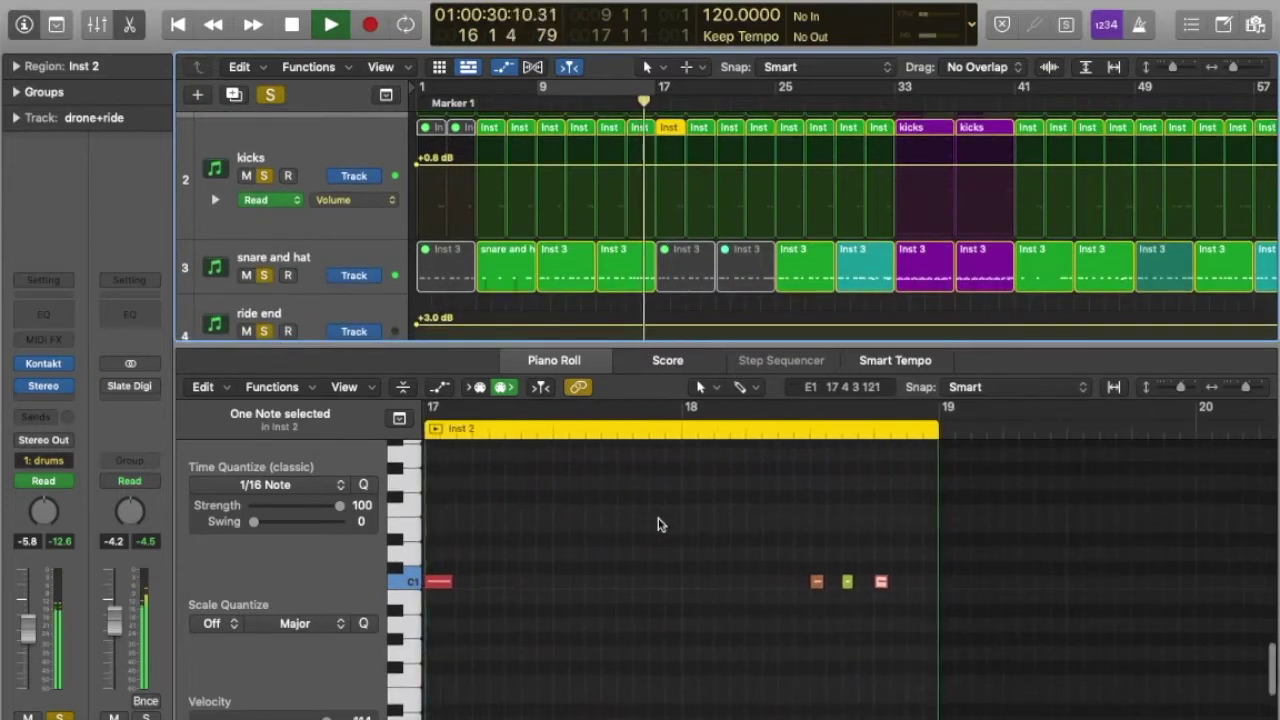
mouse_move(52, 369)
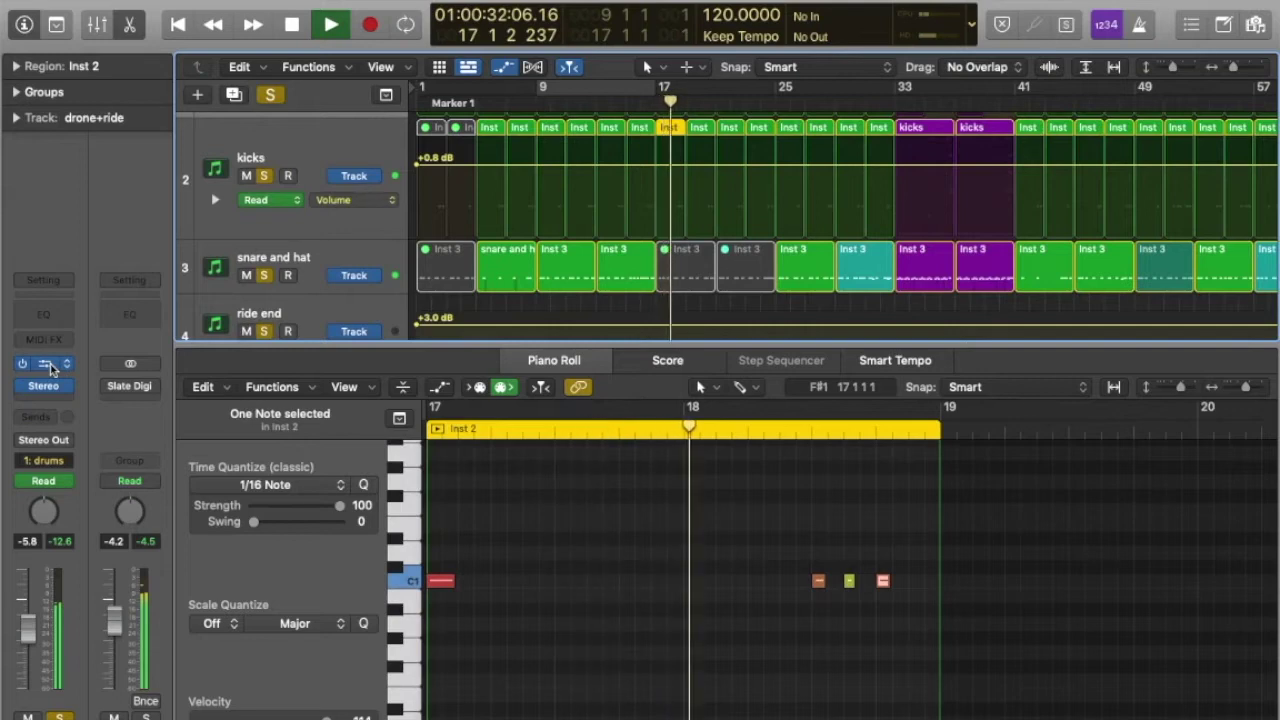
Stop playback and close the note editor.
key("space")
key("e")
scroll(594, 346, "down", 2)
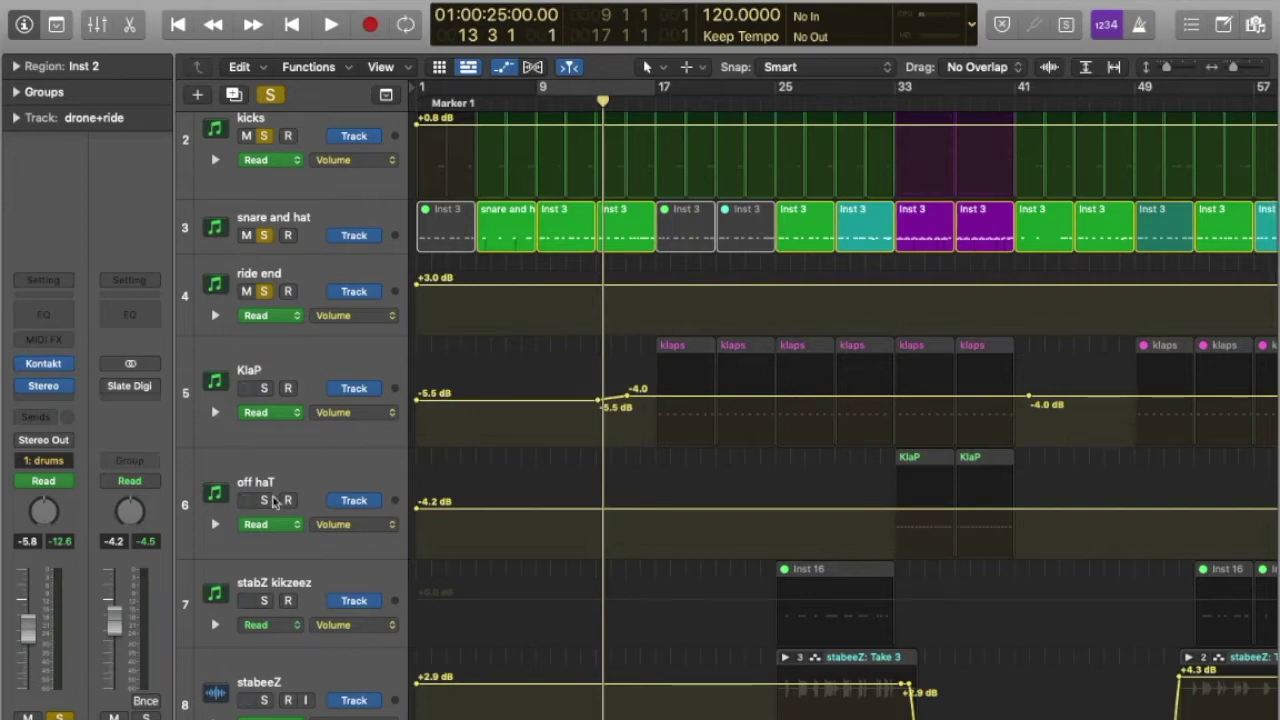
Clear solo, then browse the Maschine Drum Selection and Una Corda instrument lists in drone+ride's Kontakt.
left_click(270, 94)
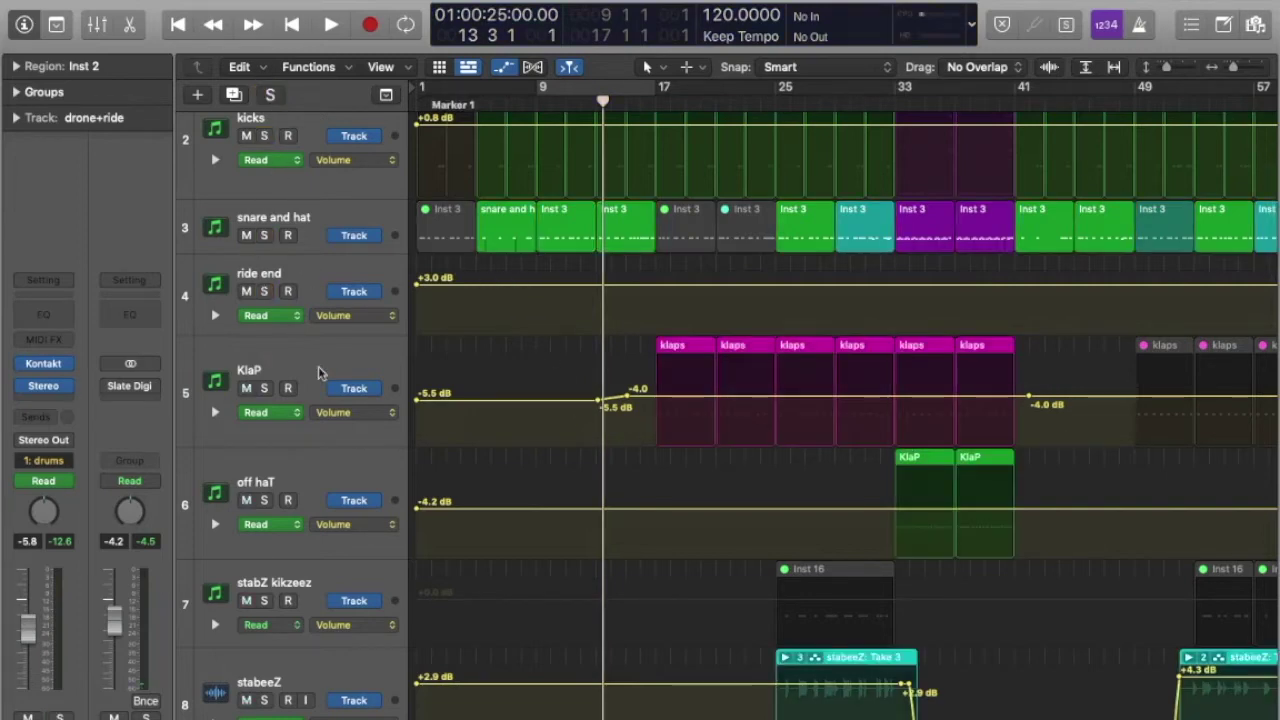
key("v")
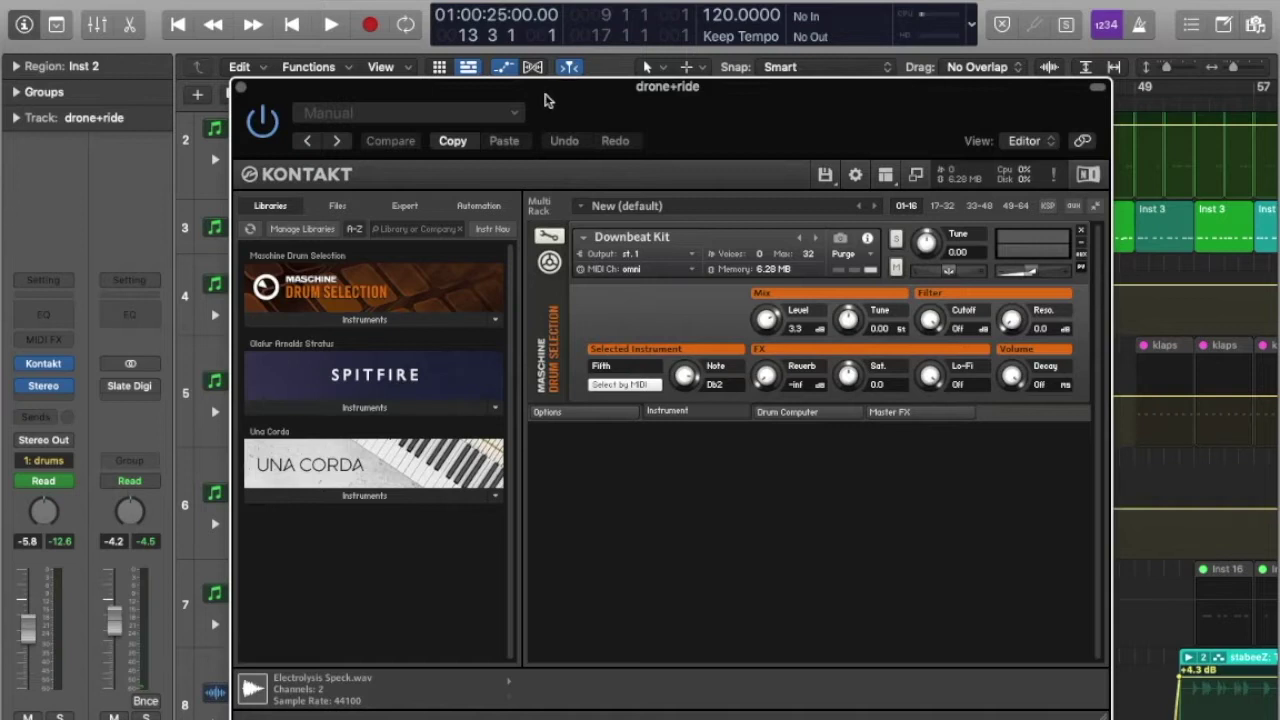
left_click(380, 322)
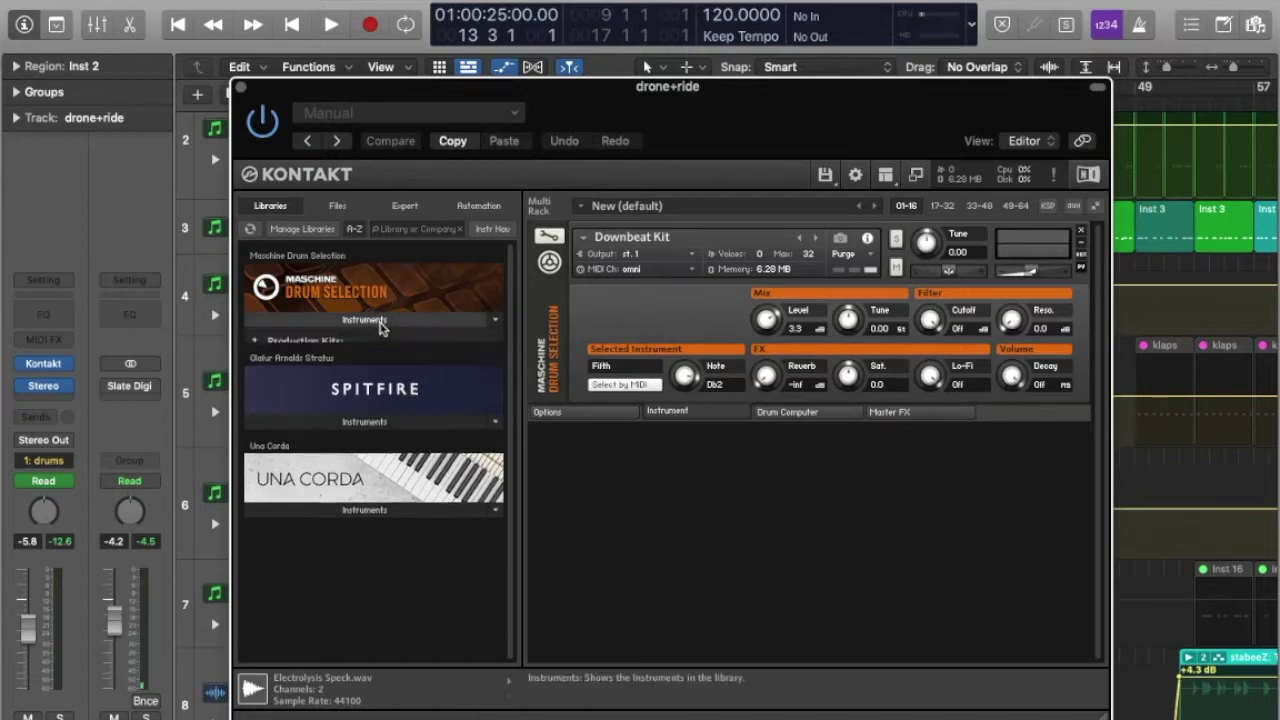
left_click(380, 322)
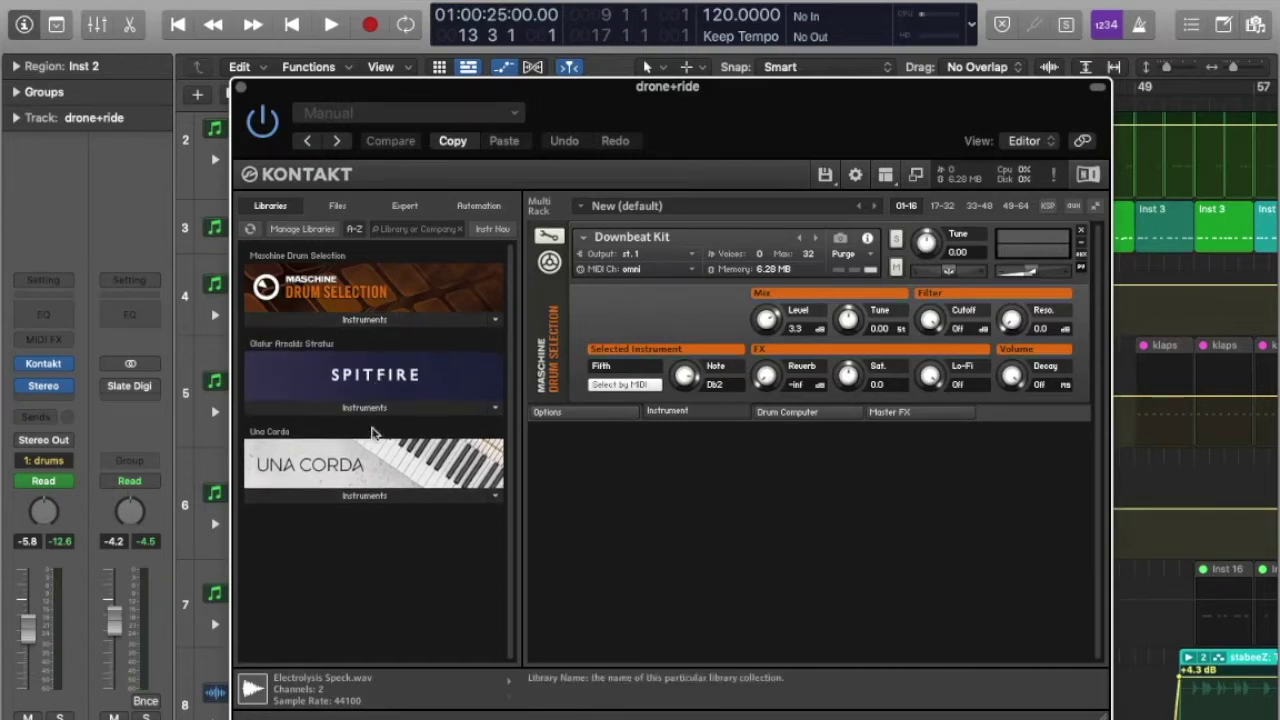
left_click(369, 497)
left_click(369, 498)
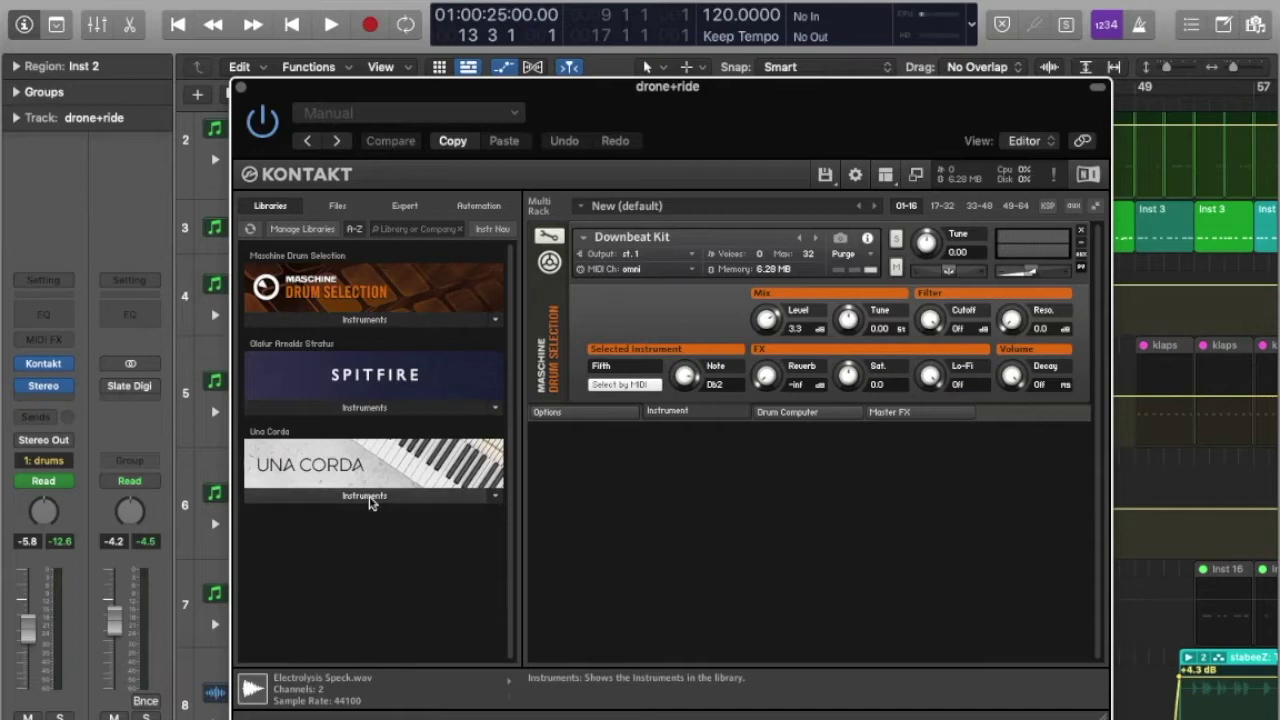
left_click(241, 88)
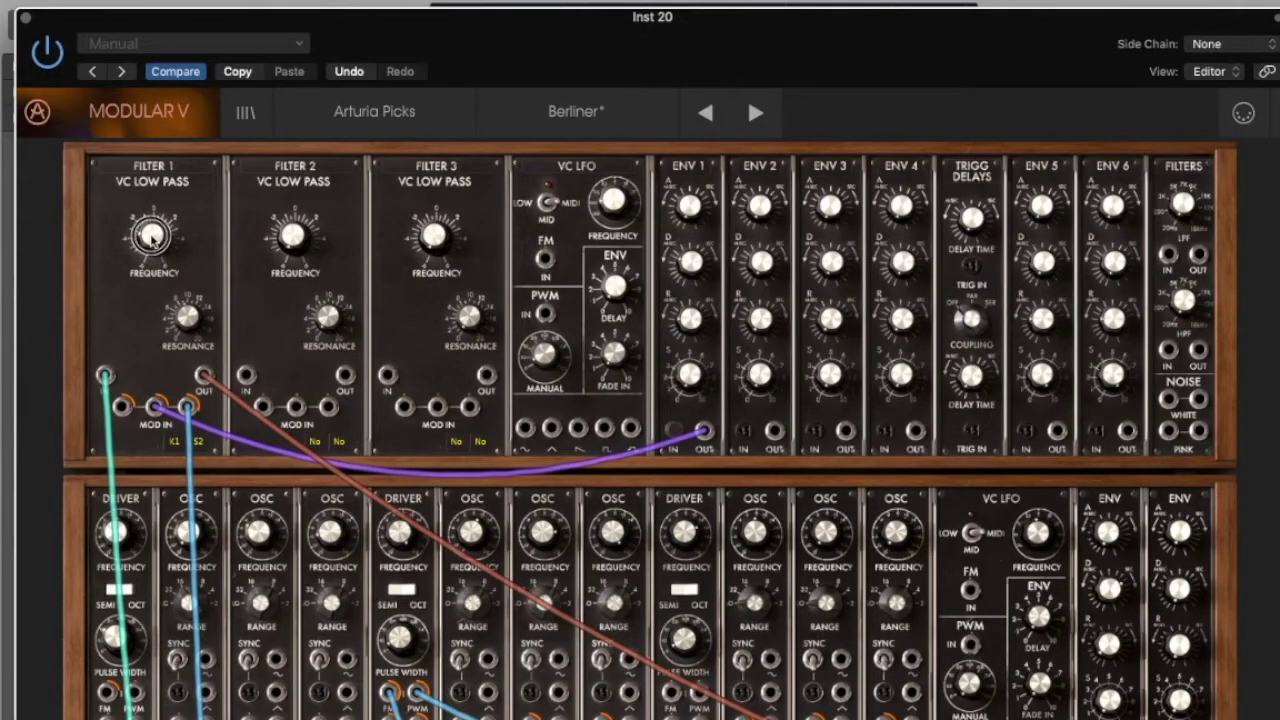
Open Inst 20's Modular V synth and inspect the Filter 1 VC Low Pass module.
left_click(150, 157)
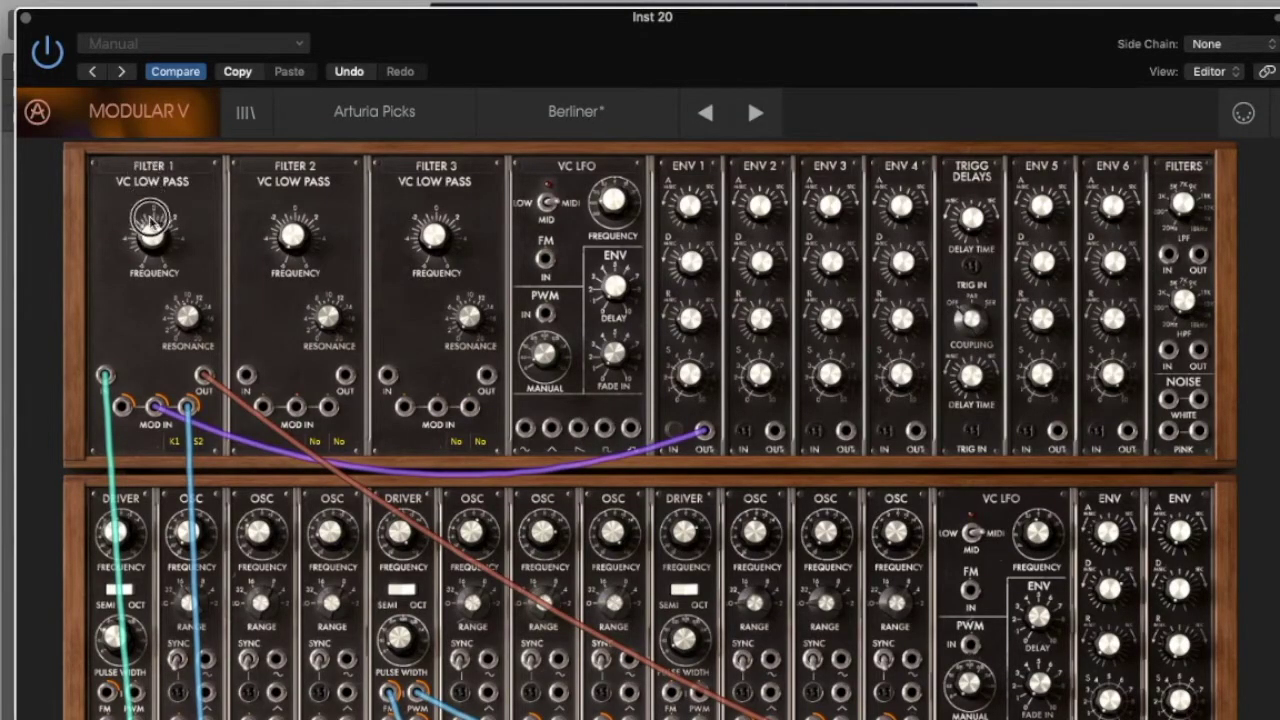
left_click(157, 176)
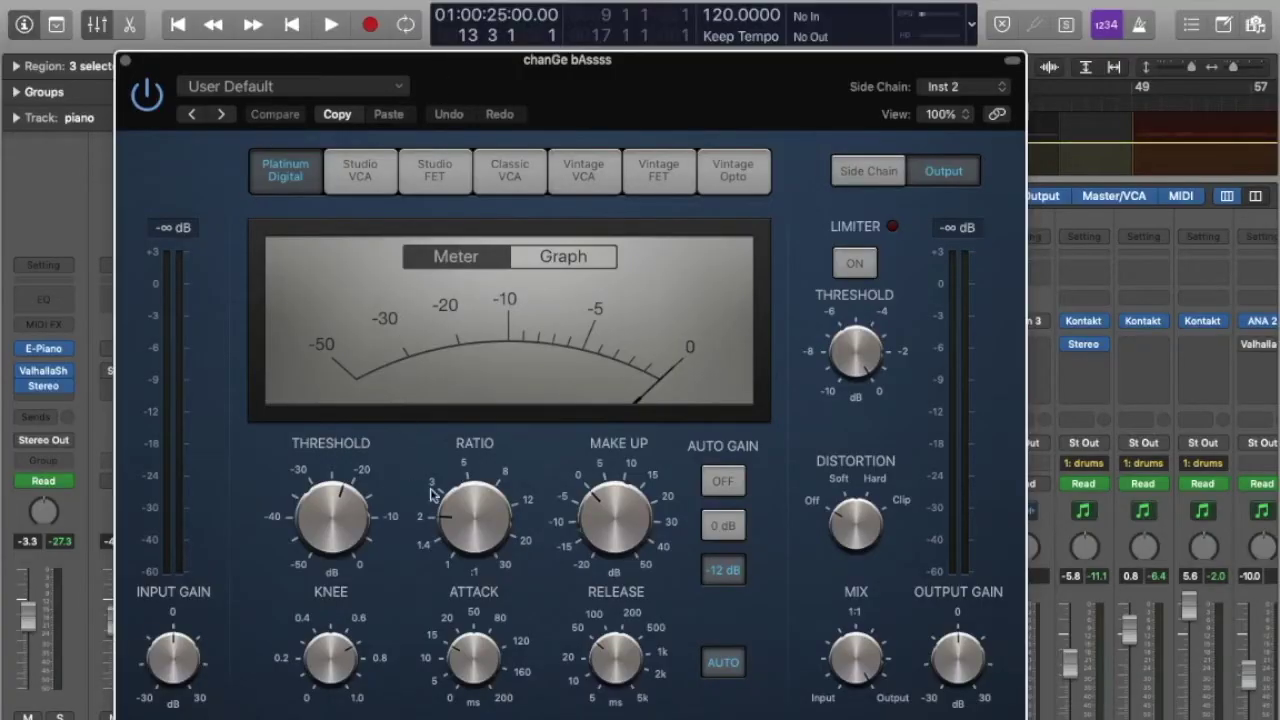
mouse_move(486, 496)
Raise the chanGe bAssss compressor's Make Up gain from 0 dB to 6 dB.
mouse_move(608, 518)
left_mouse_down()
mouse_move(616, 490)
mouse_move(611, 530)
left_mouse_up()
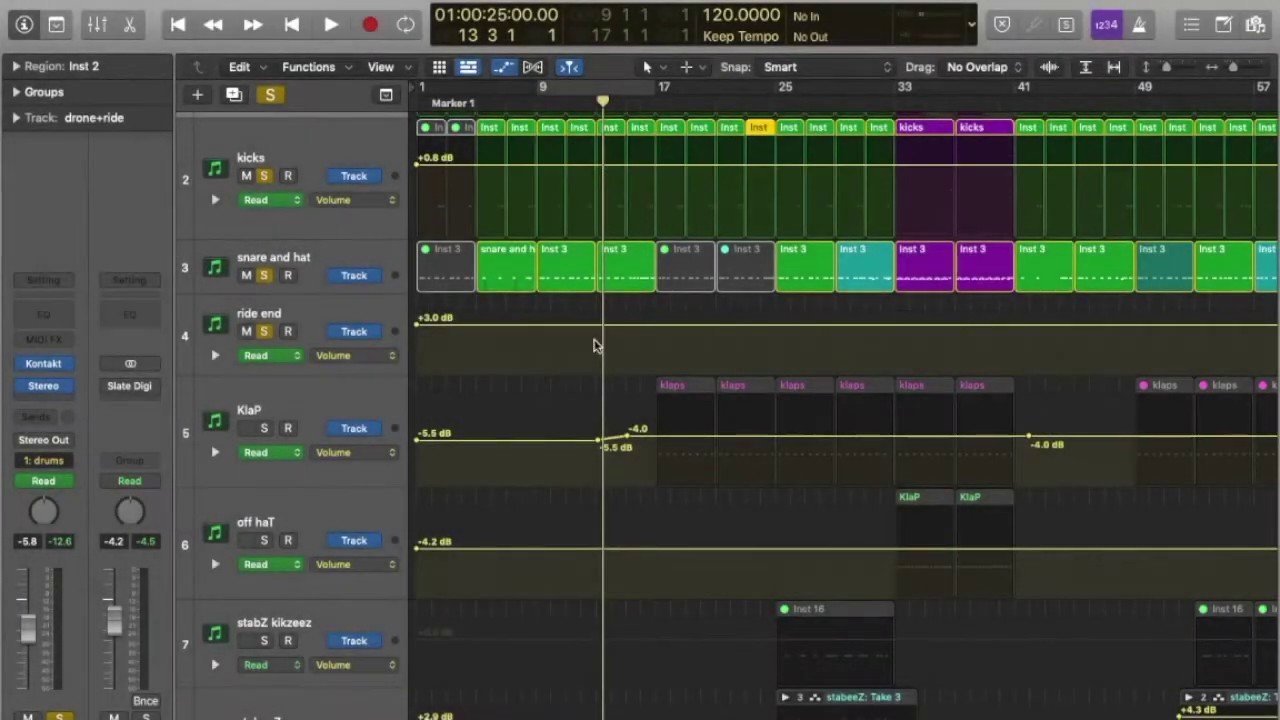
scroll(594, 343, "down", 2)
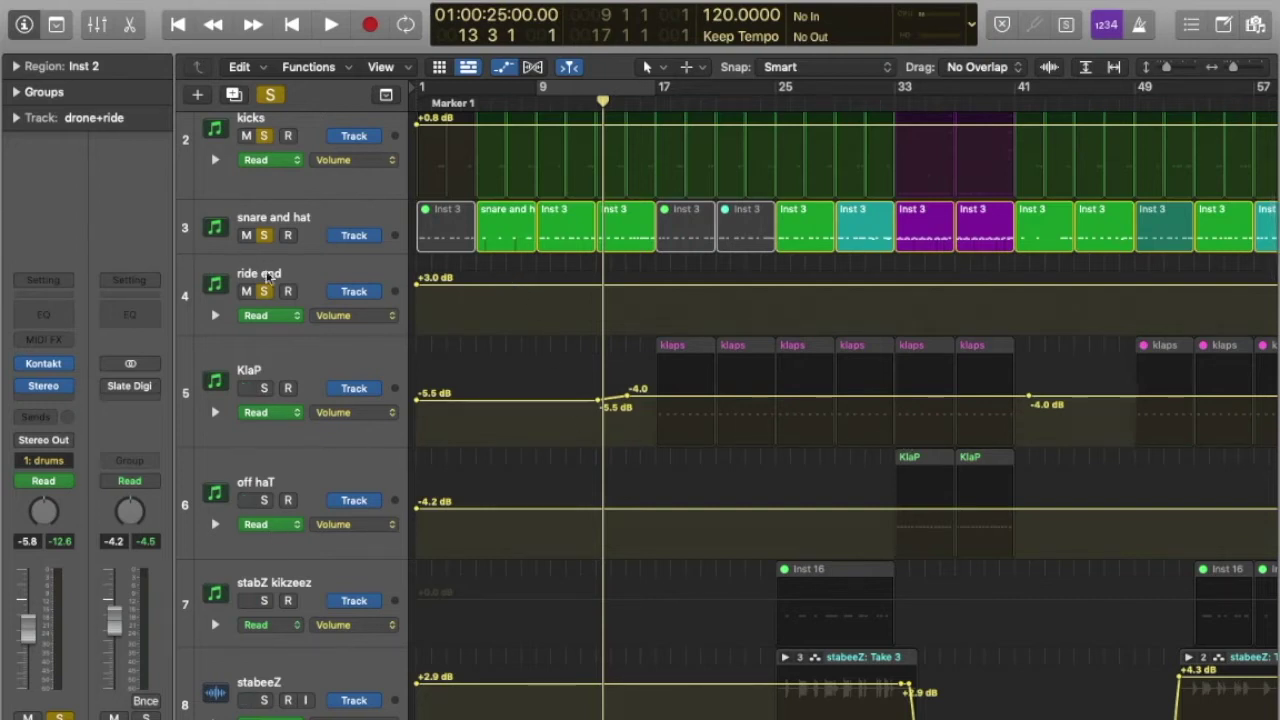
Switch off the Solo button in the tracks toolbar so every track plays.
left_click(271, 96)
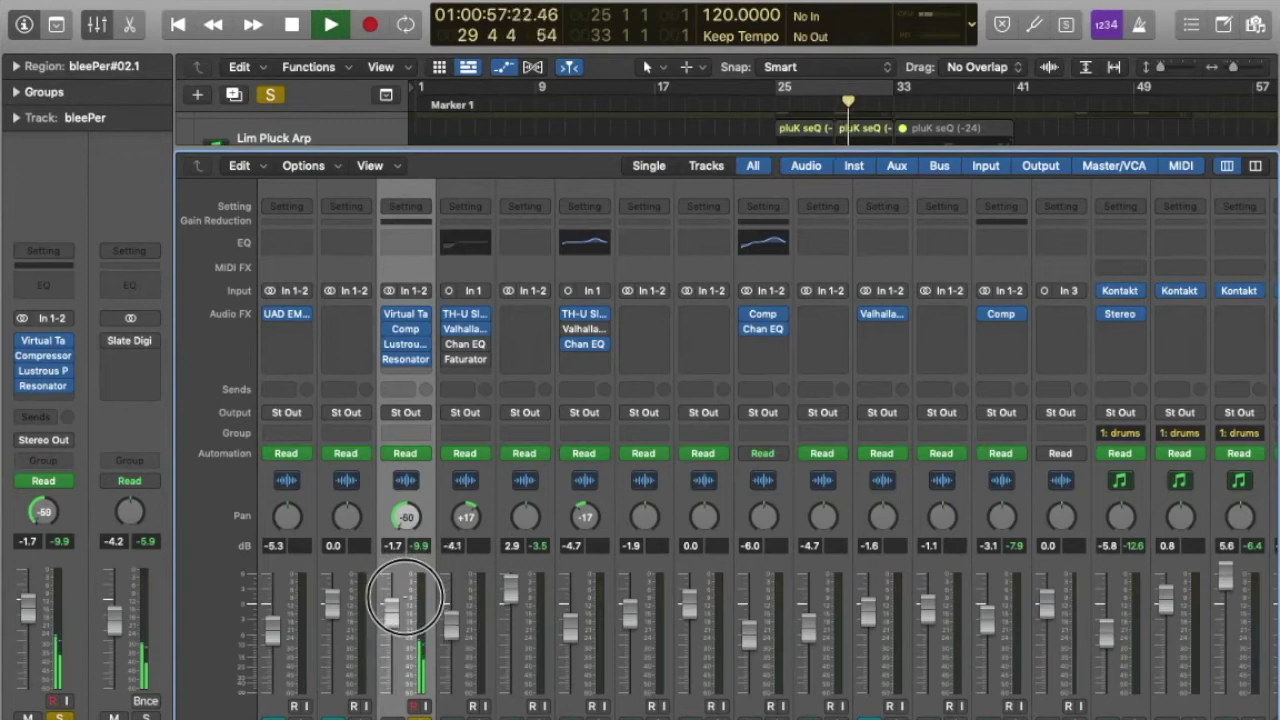
Reset the bleePer pan knob to centre and stop playback.
left_click(405, 515, "alt")
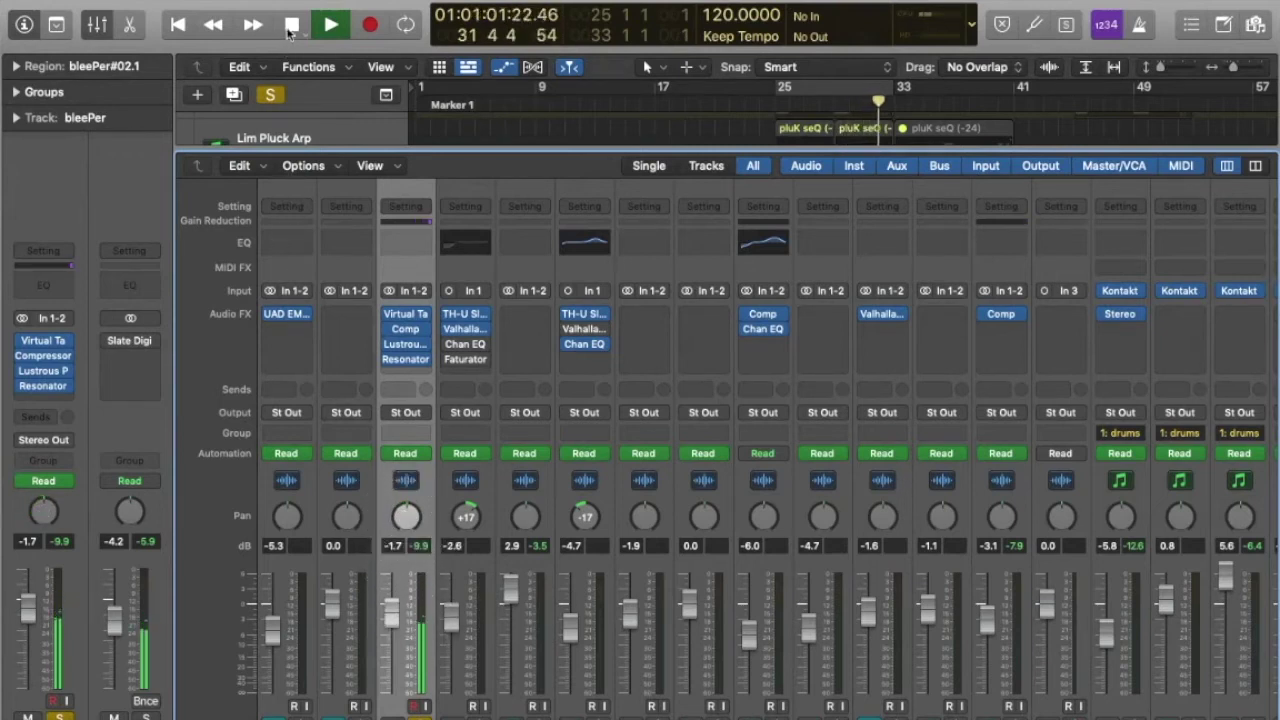
left_click(288, 32)
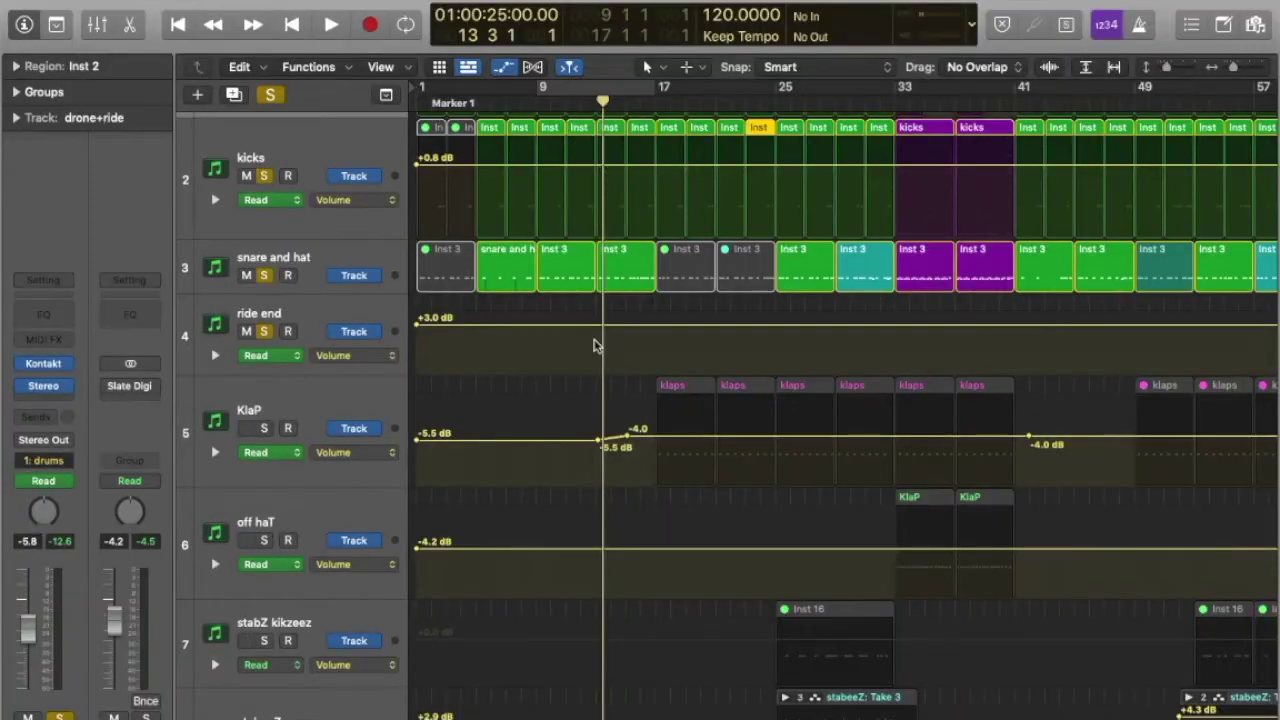
scroll(594, 343, "down", 2)
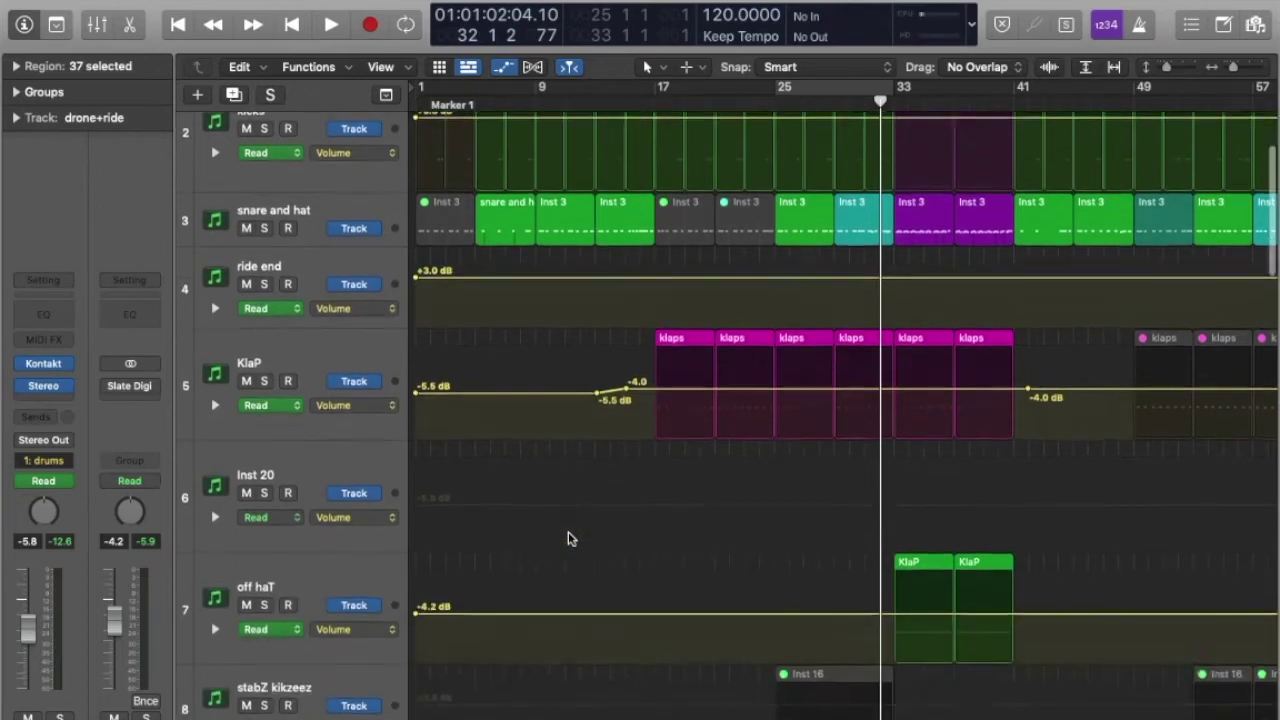
Scroll the track list up to reveal the new empty Inst 20 track below KlaP.
scroll(568, 539, "up", 3)
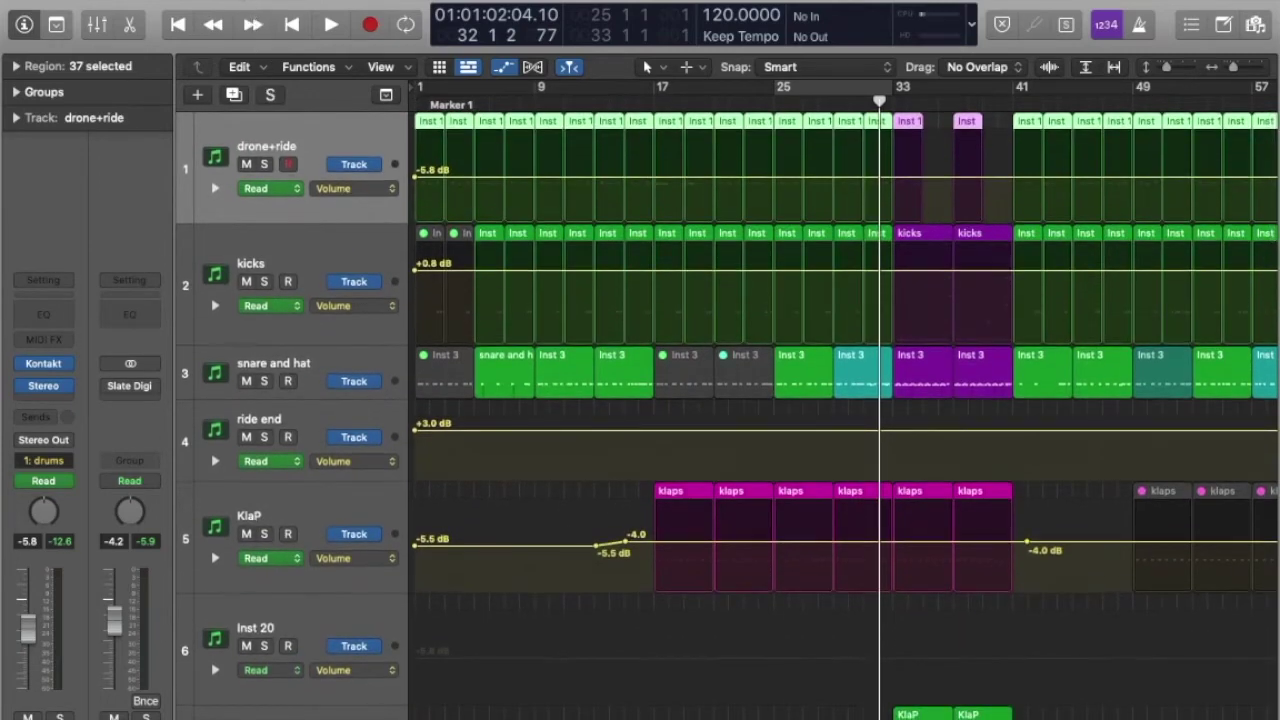
Add a new software instrument track from the Track menu and start playback.
left_click(258, 0)
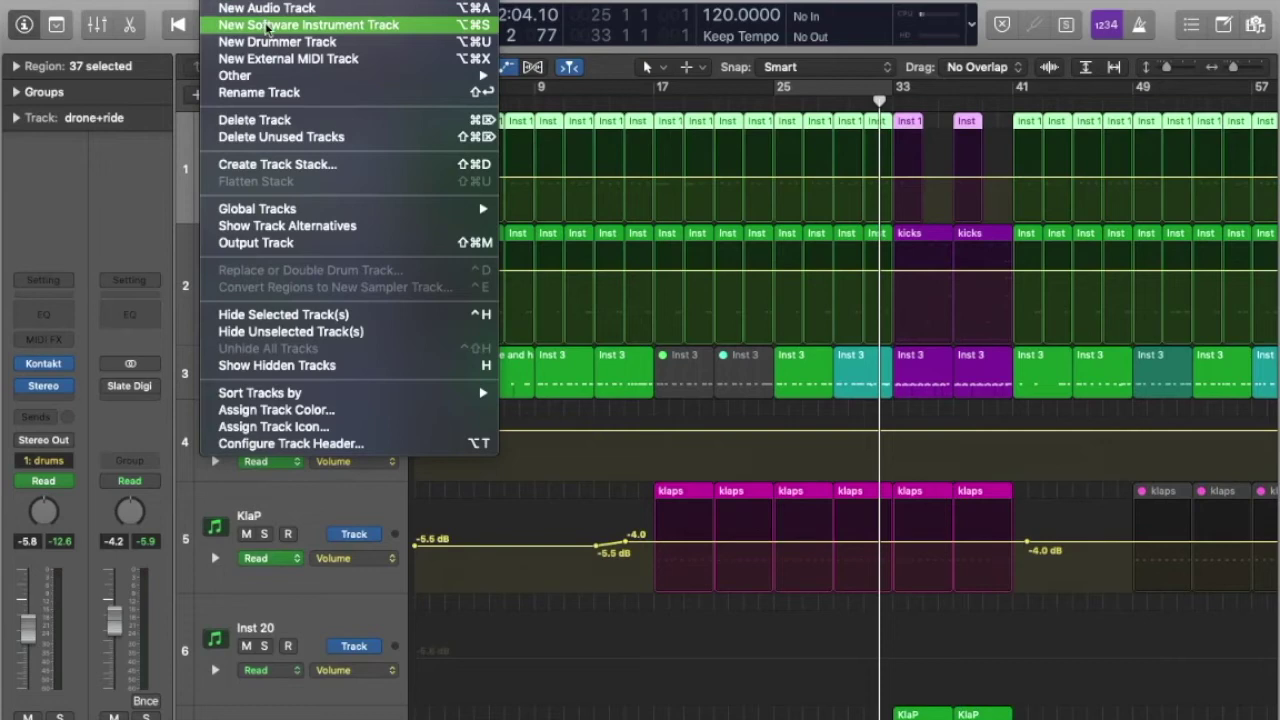
left_click(266, 27)
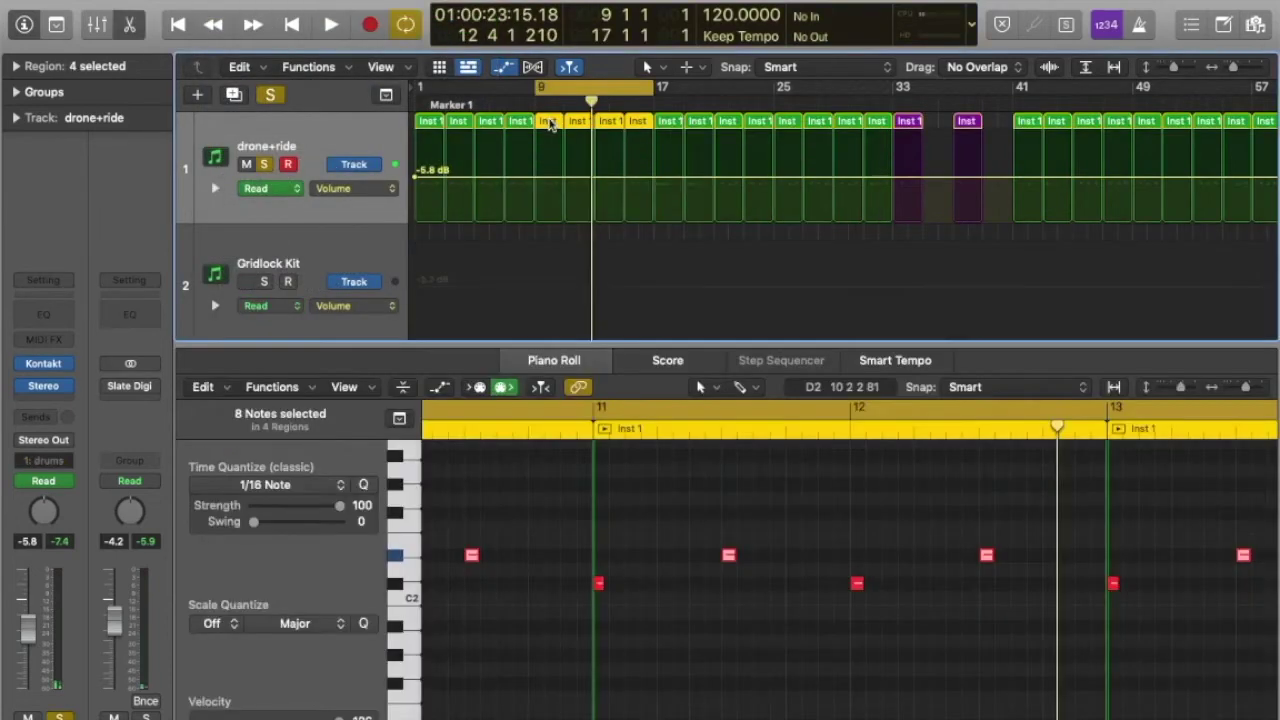
key("space")
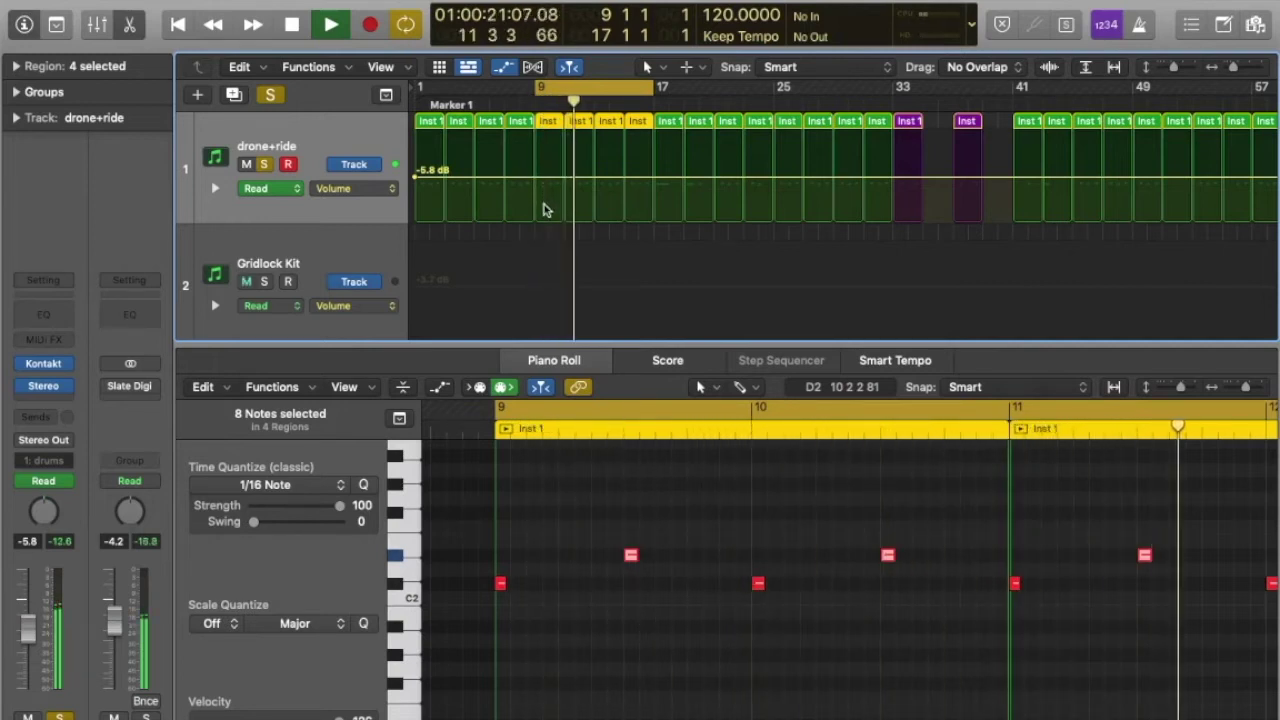
Solo the snare and hat track and review its Inst 3 regions' notes in the Piano Roll.
scroll(543, 209, "down", 3)
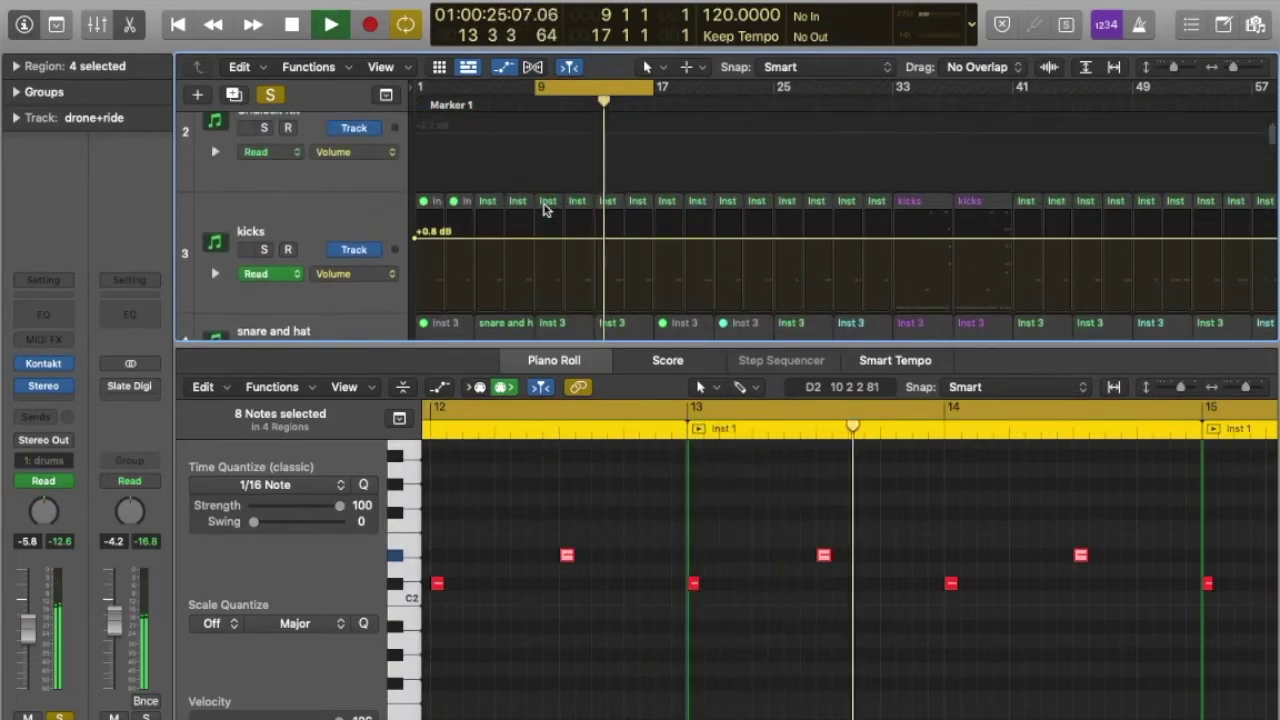
scroll(543, 209, "down", 2)
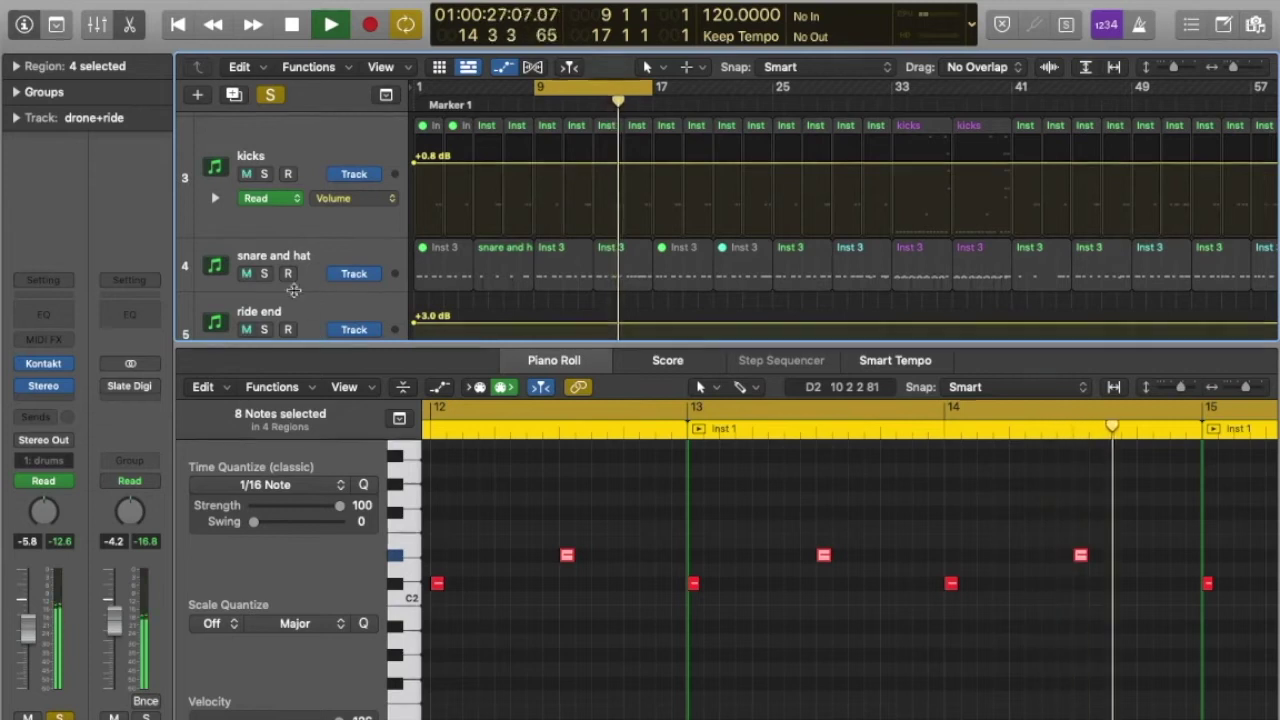
left_click(546, 265)
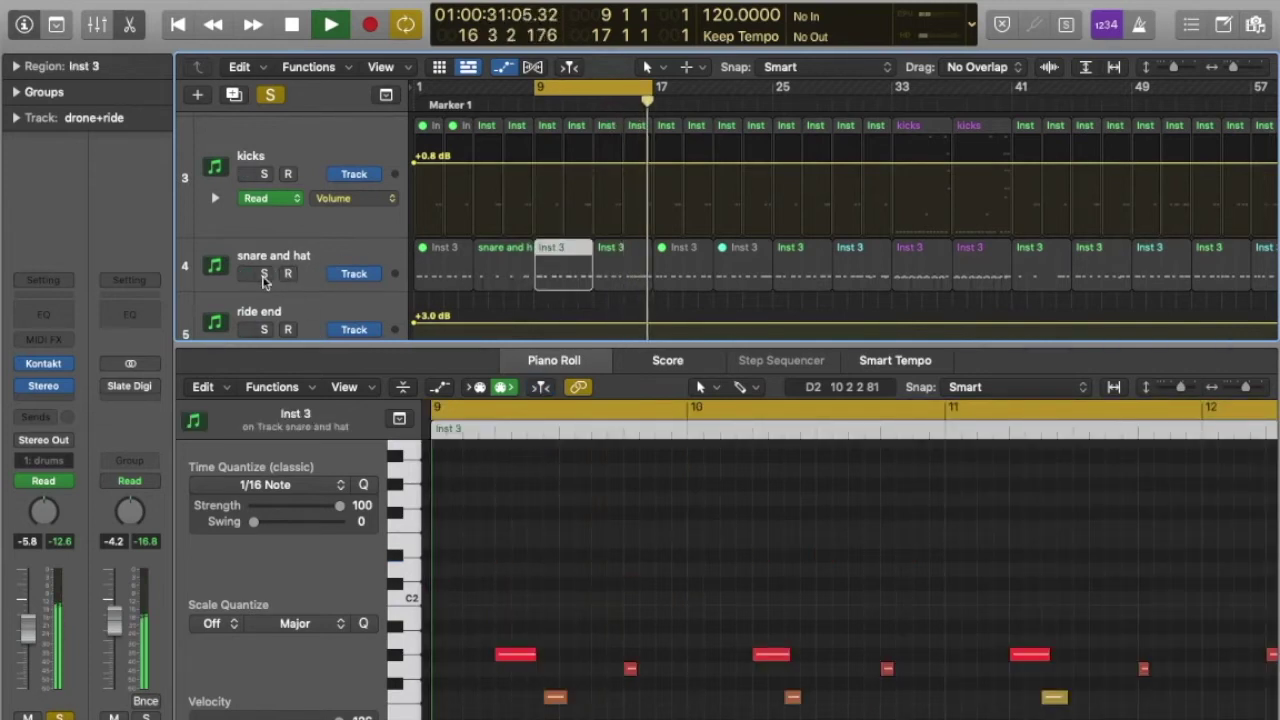
left_click(264, 275)
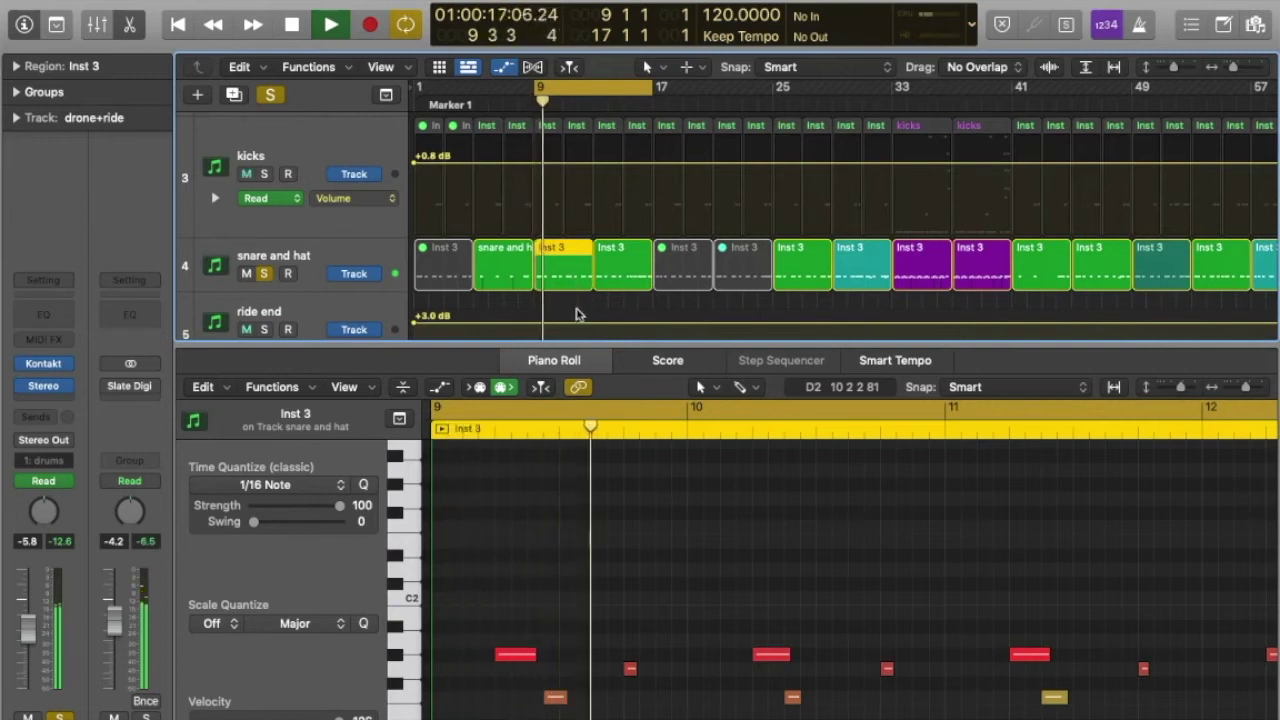
scroll(645, 466, "down", 2)
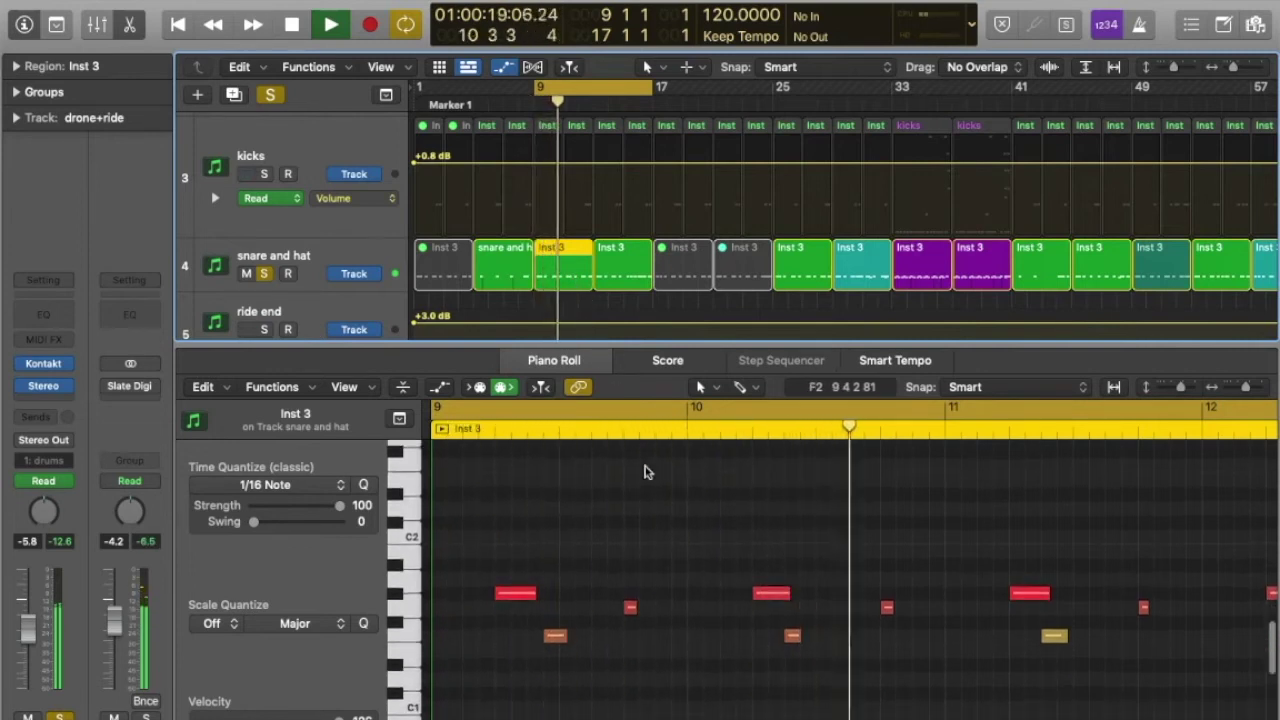
scroll(645, 466, "up", 1)
scroll(645, 466, "right", 2)
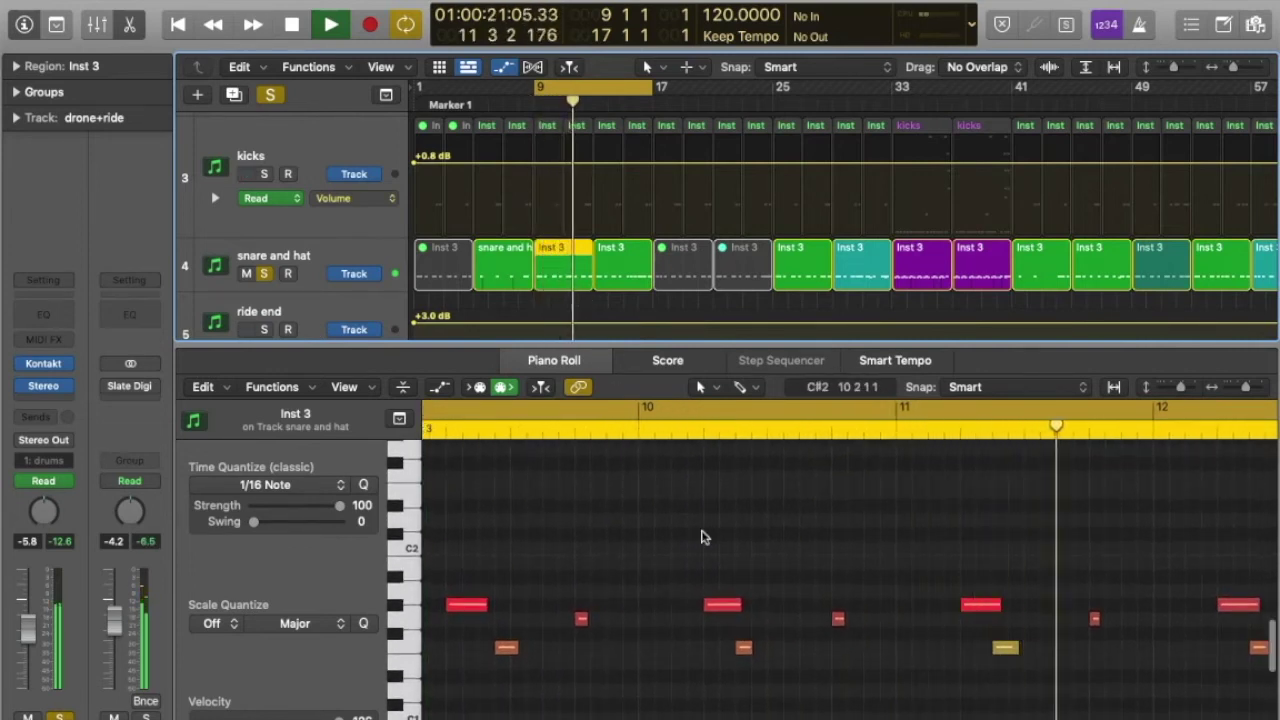
scroll(702, 537, "down", 4)
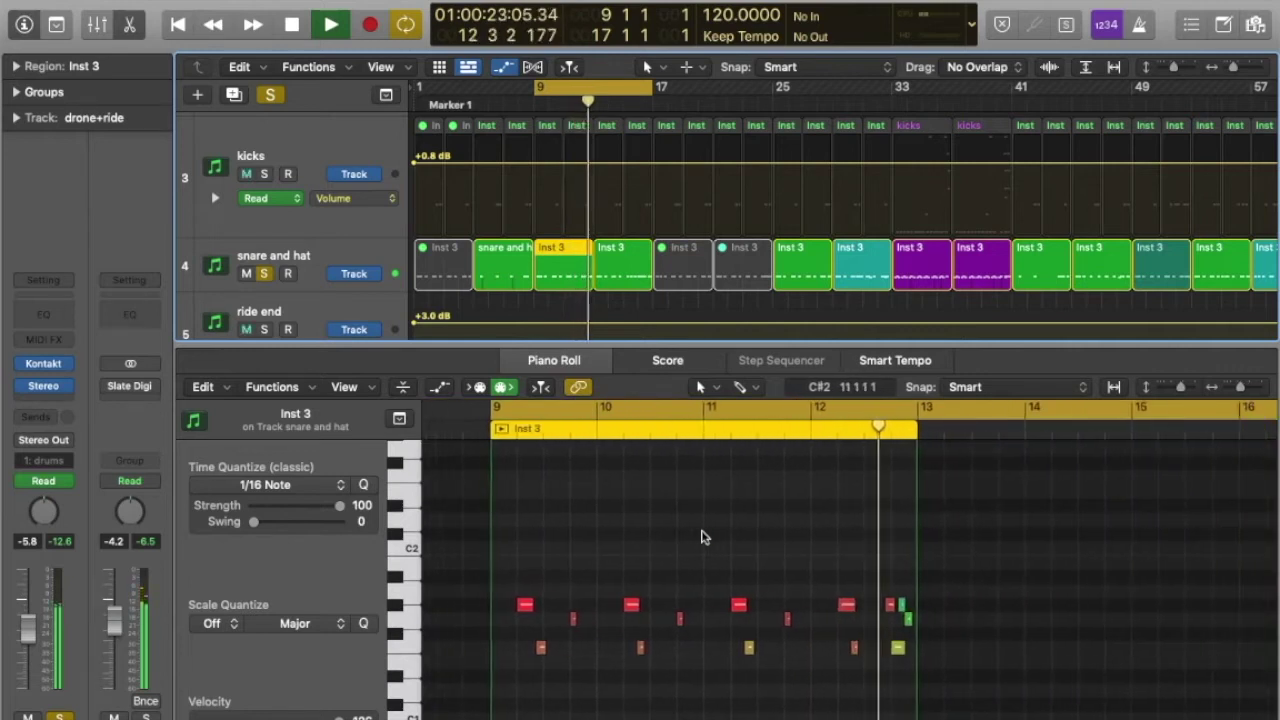
left_click(618, 270)
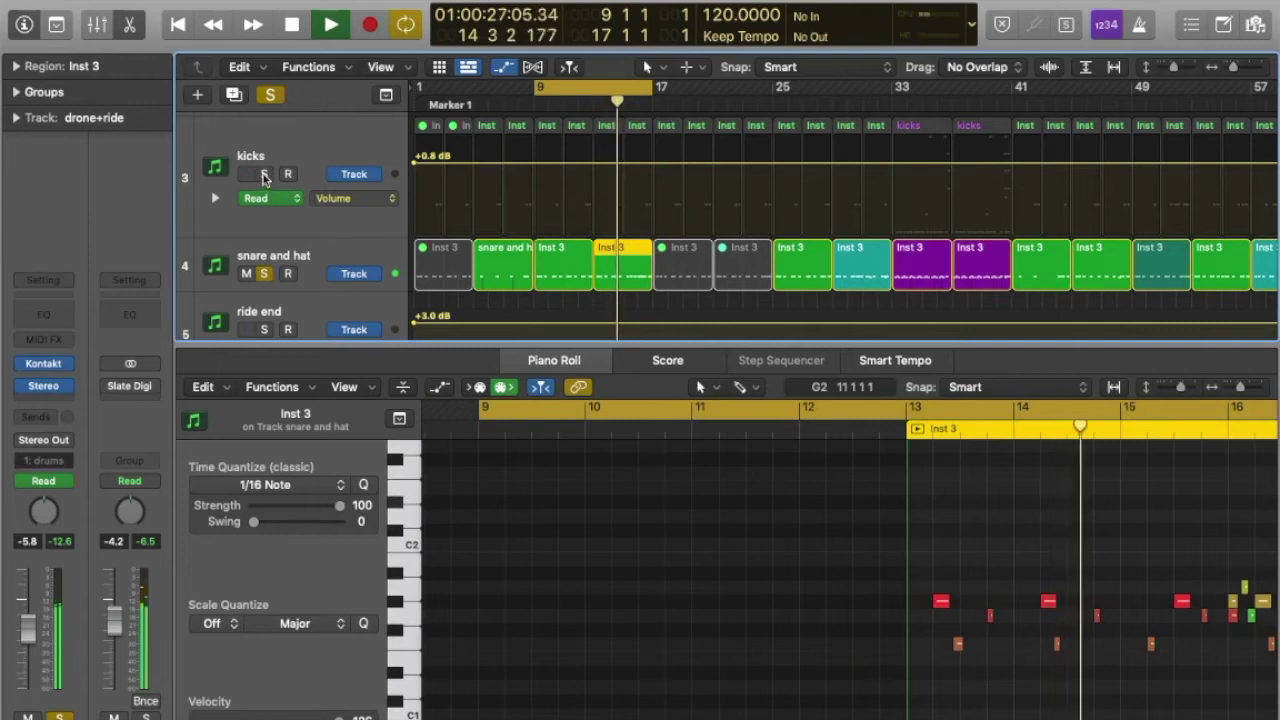
Solo the kicks track and step through its successive regions' notes.
left_click(548, 127)
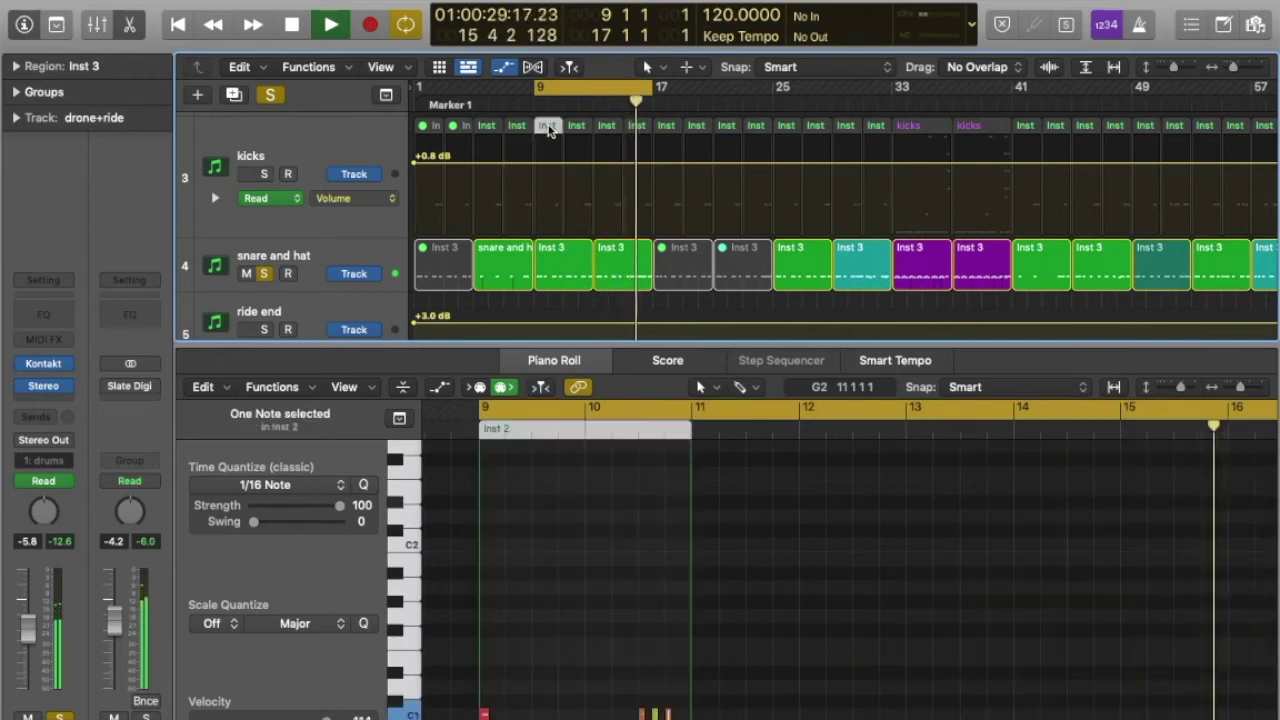
left_click(264, 175)
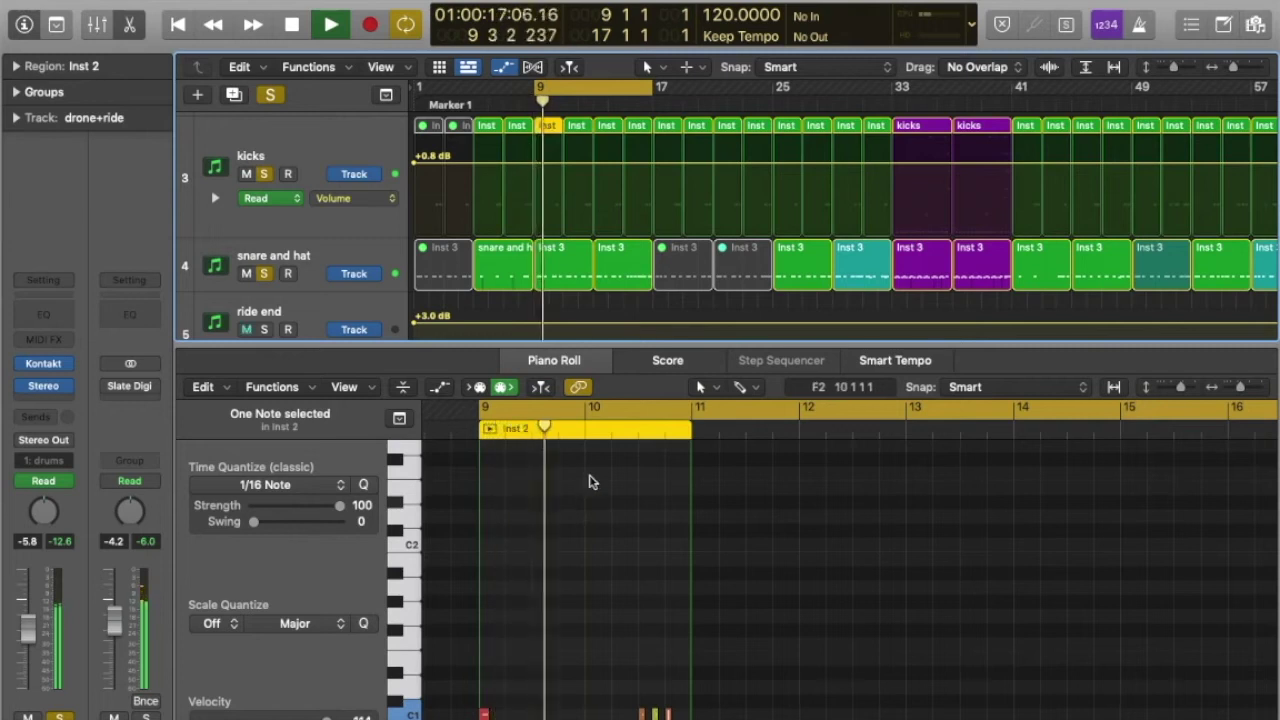
scroll(608, 471, "down", 3)
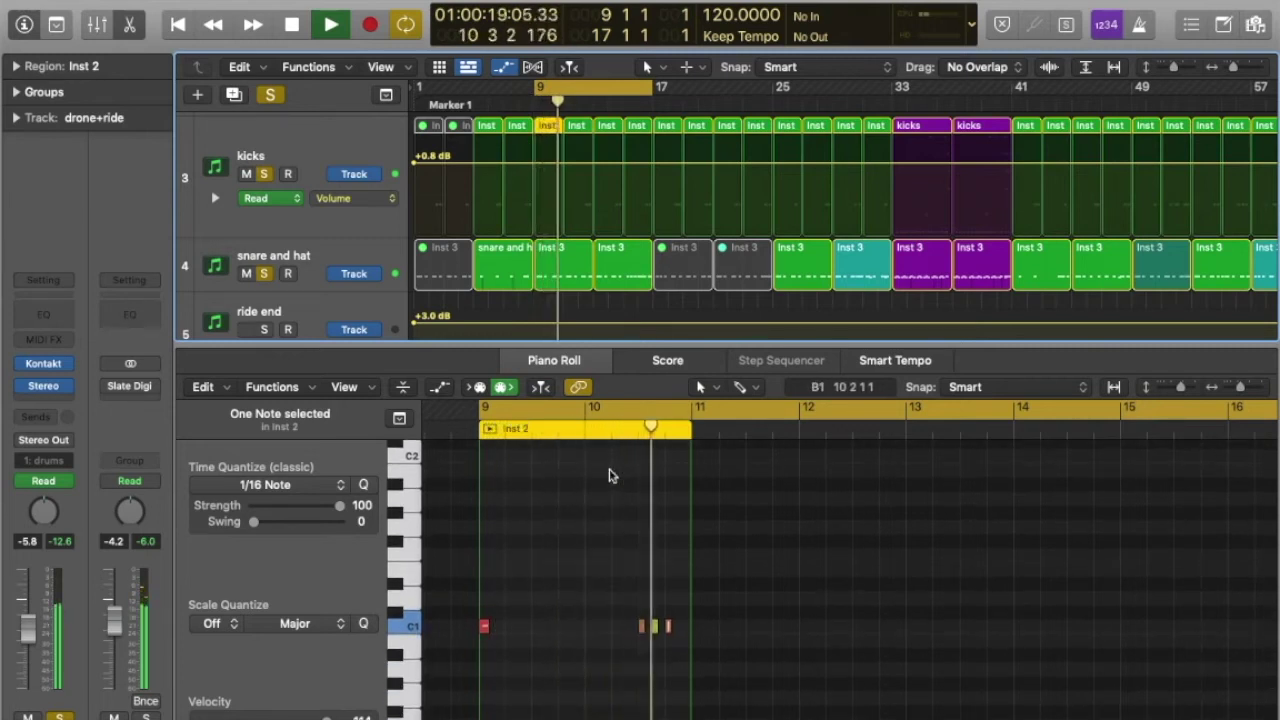
left_click(589, 130)
left_click(607, 133)
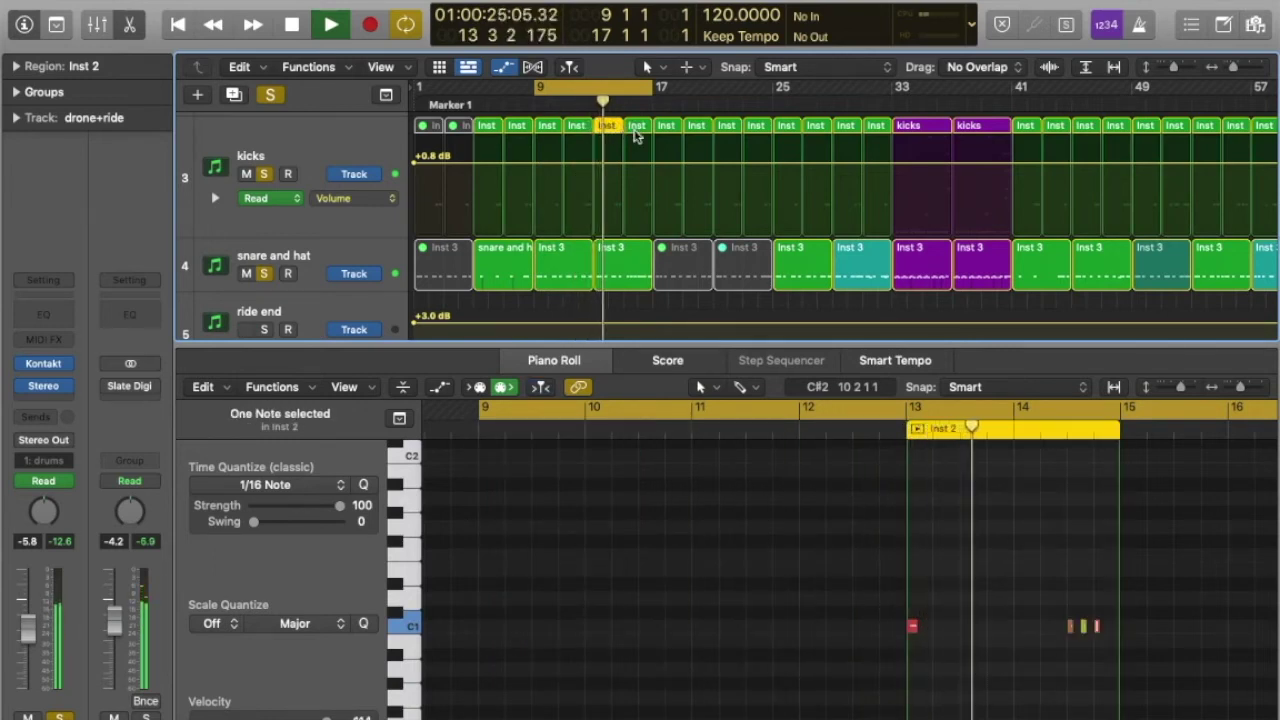
left_click(637, 131)
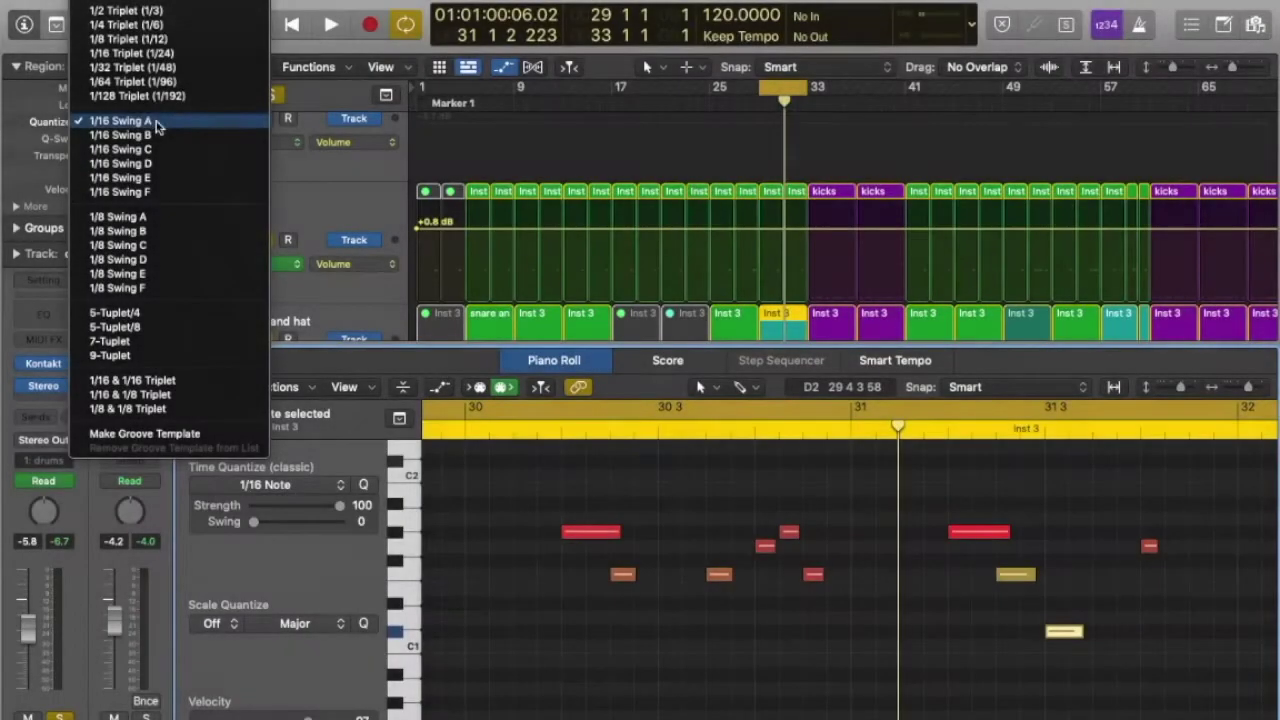
Play the swung snare region, then set its region Quantize to Off for comparison.
scroll(170, 250, "up", 3)
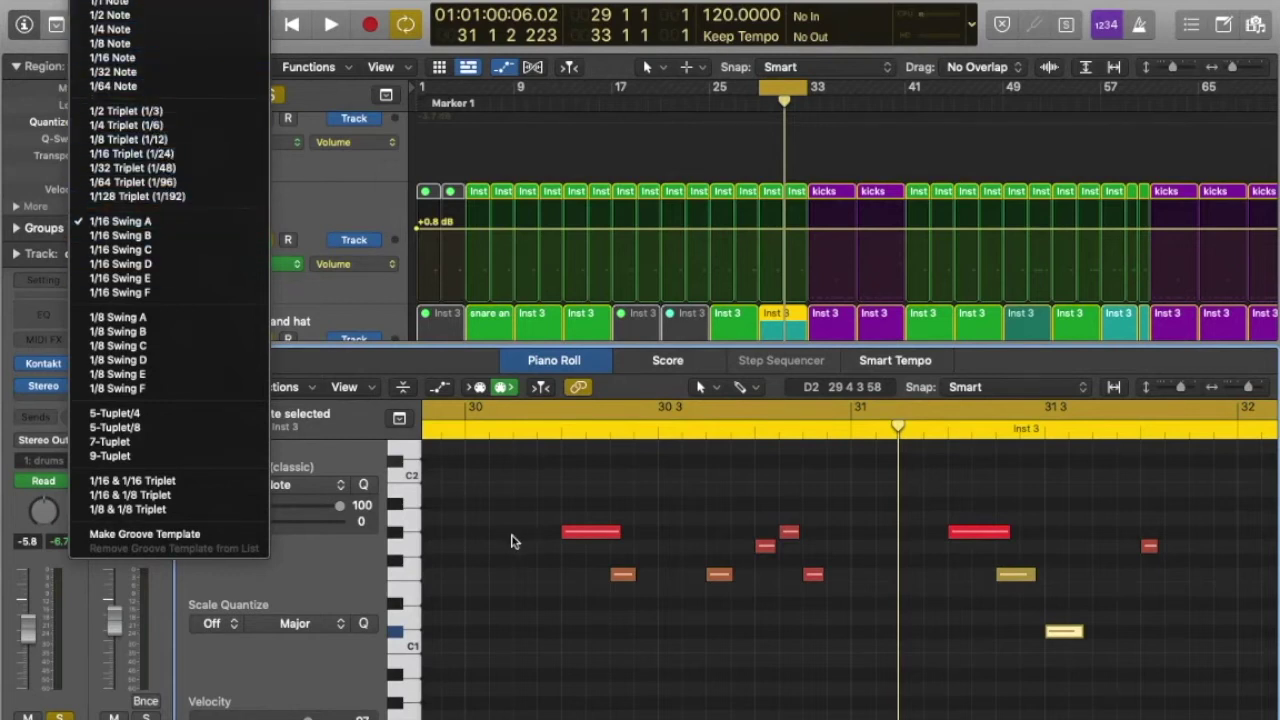
left_click(511, 541)
key("space")
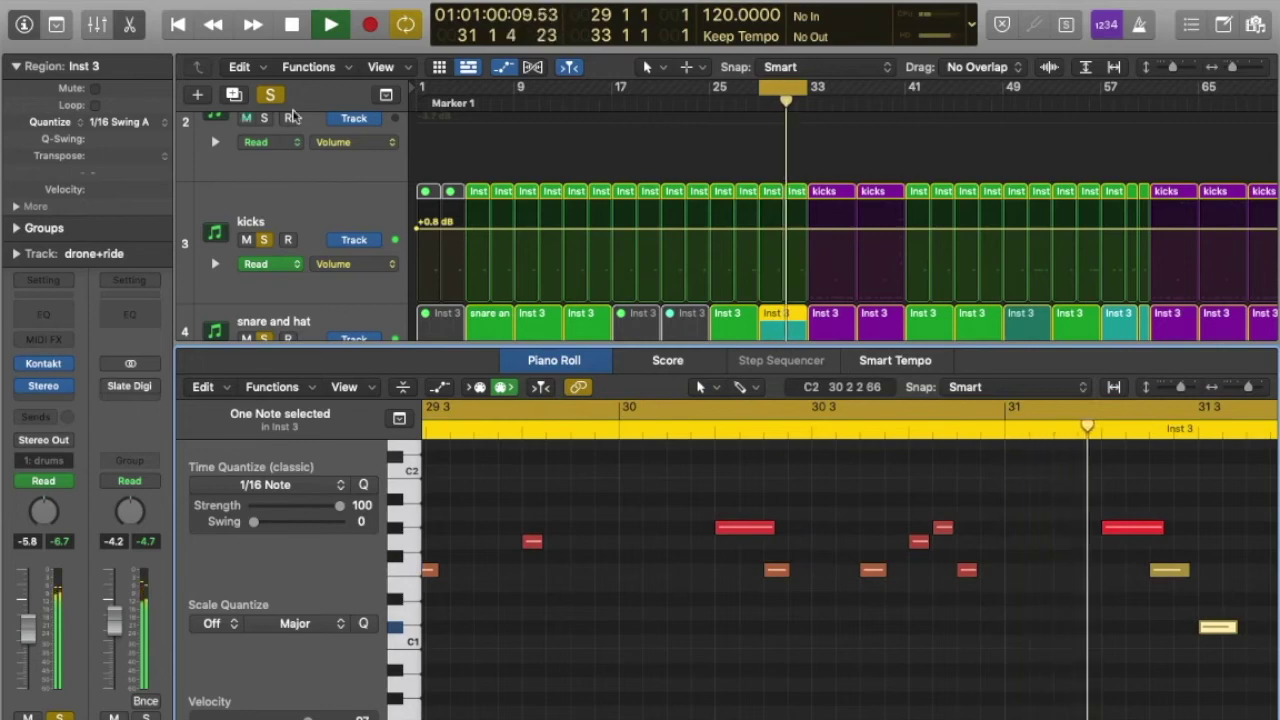
left_click(164, 124)
scroll(164, 100, "up", 3)
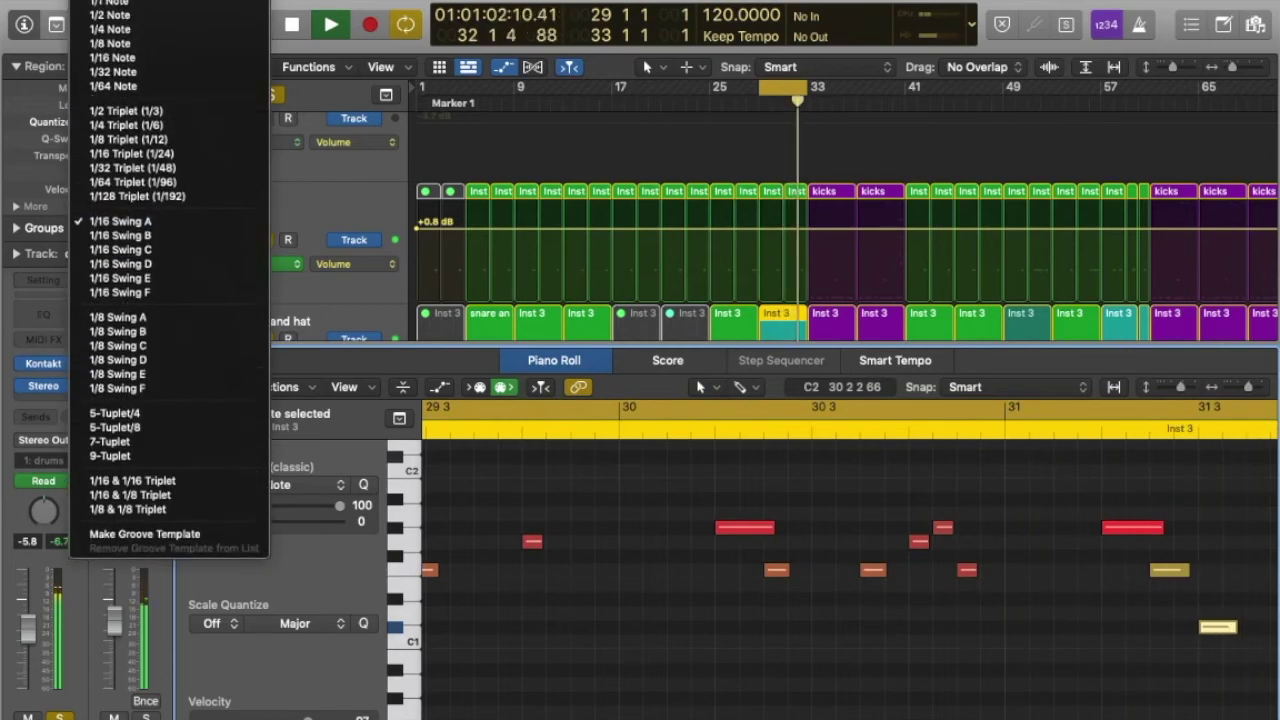
left_click(165, 20)
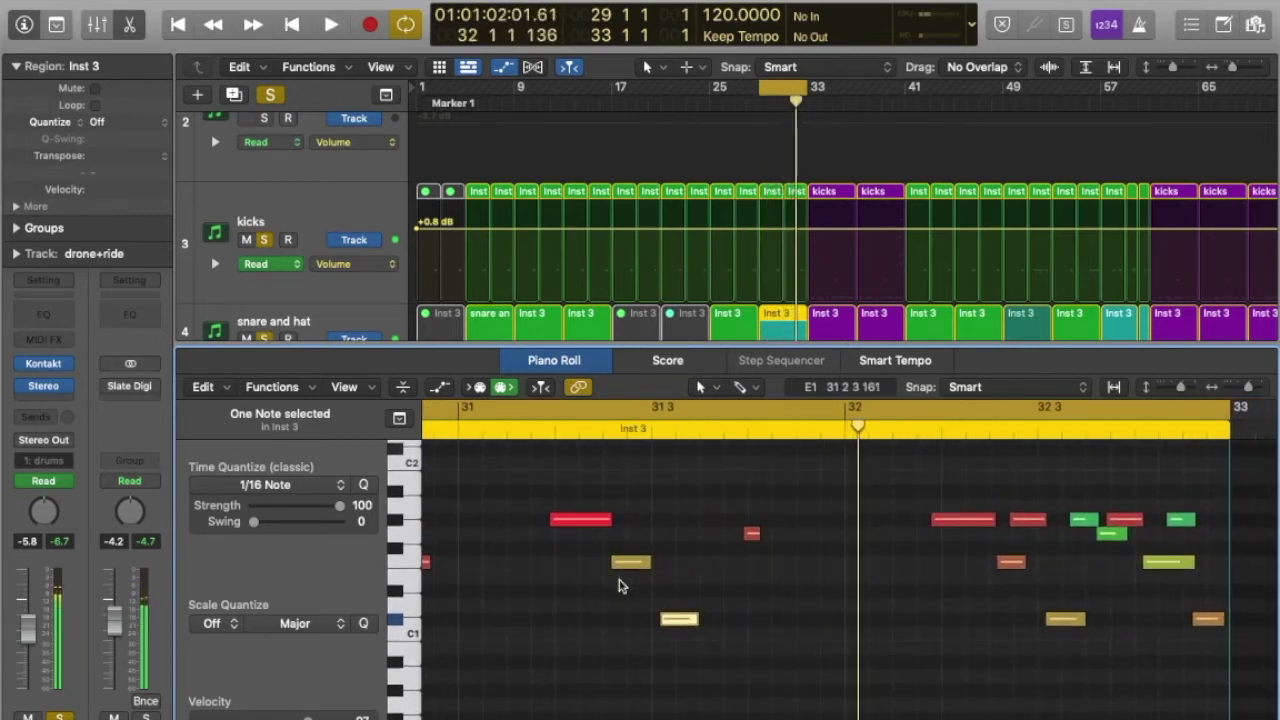
Reapply 1/16 Swing A quantize and replay, zoomed out to follow notes through bar 33.
left_click(163, 128)
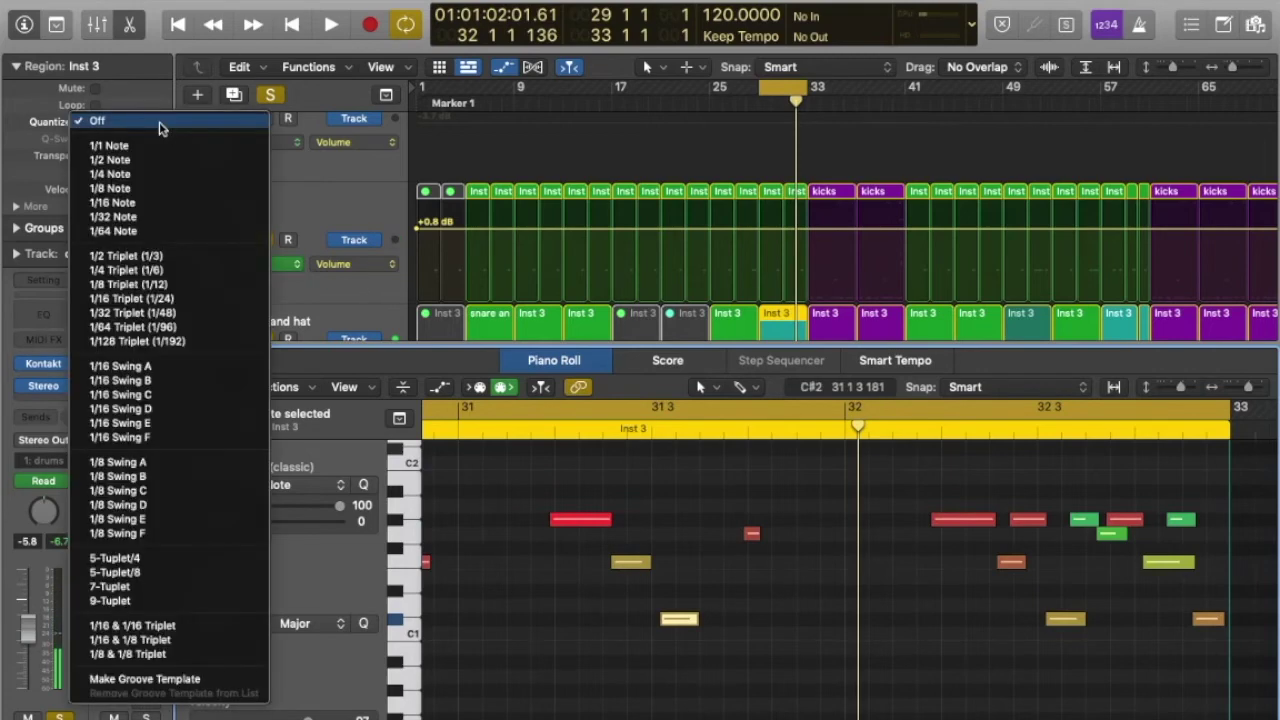
left_click(152, 367)
key("space")
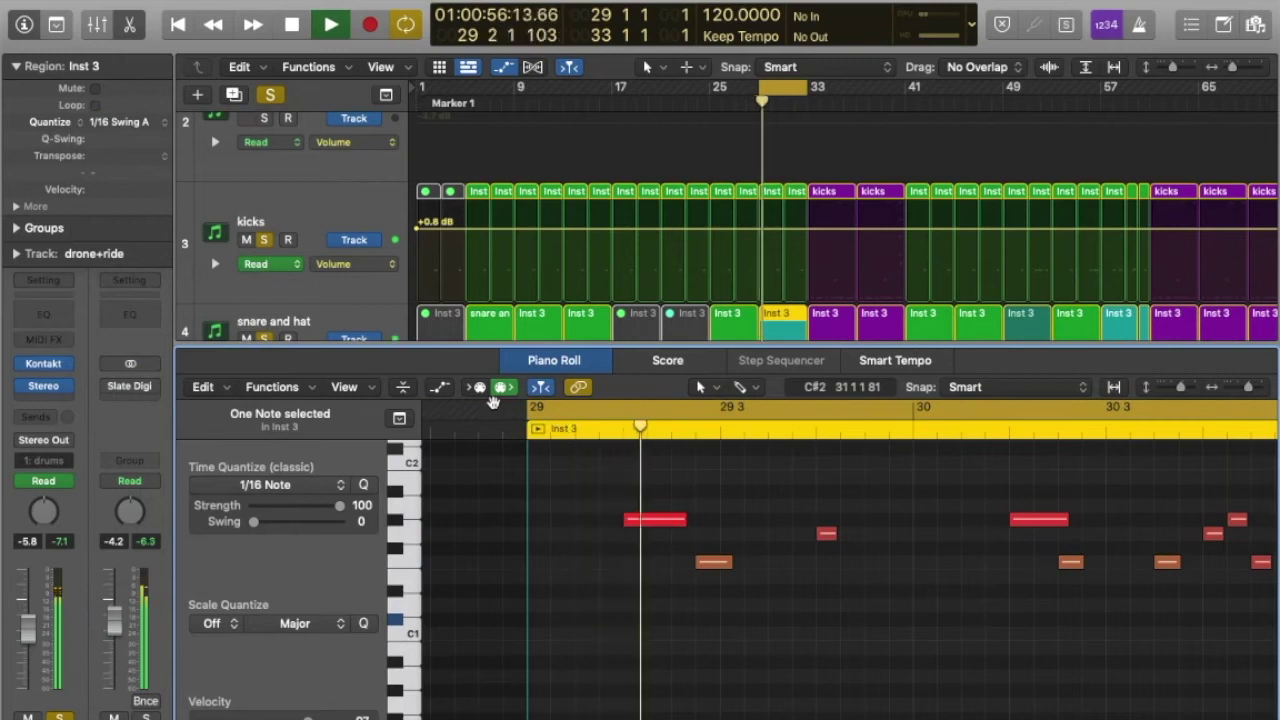
key("super+Left")
key("super+Left")
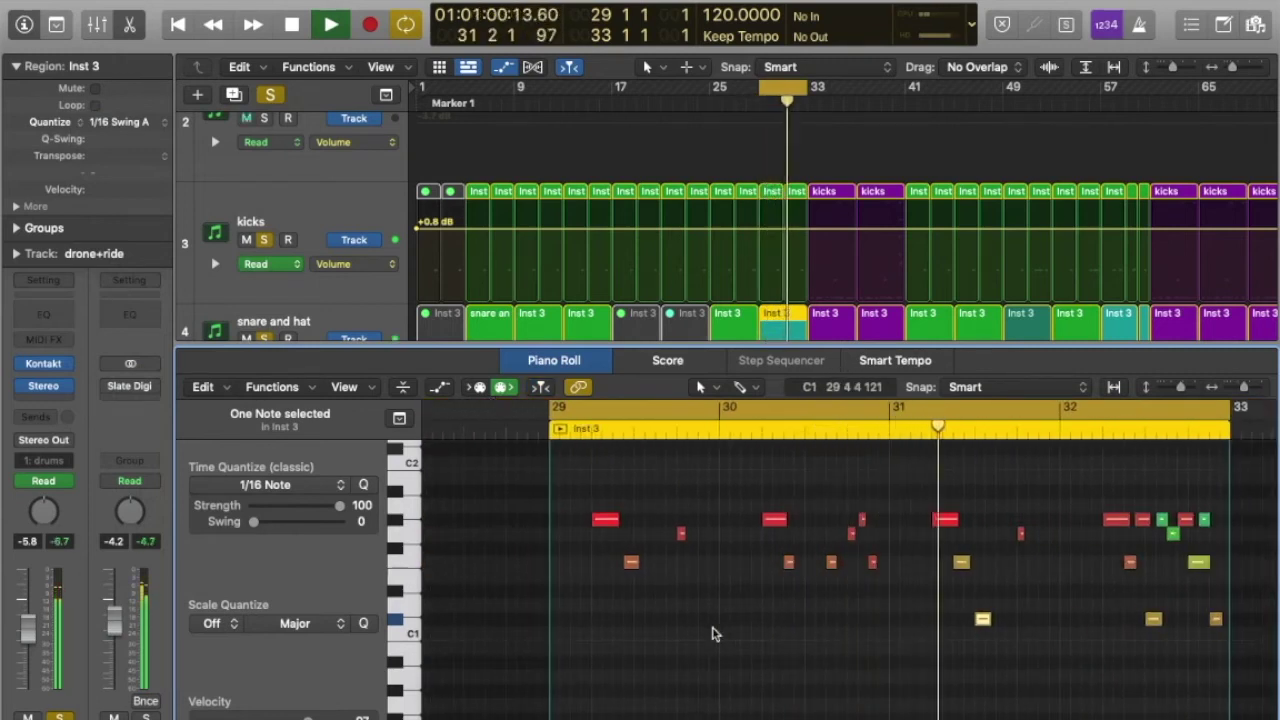
scroll(712, 633, "right", 3)
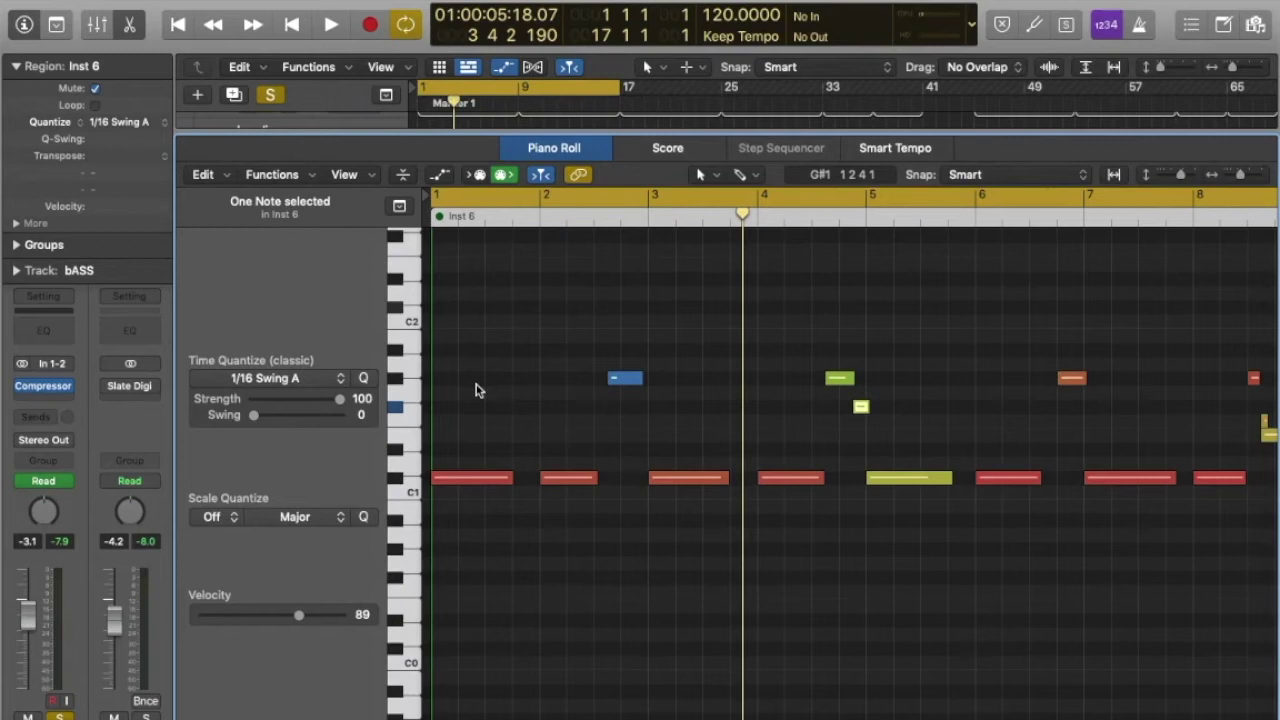
Play the project from bar 1 and open the bASS#03.7 recording's waveform.
key("space")
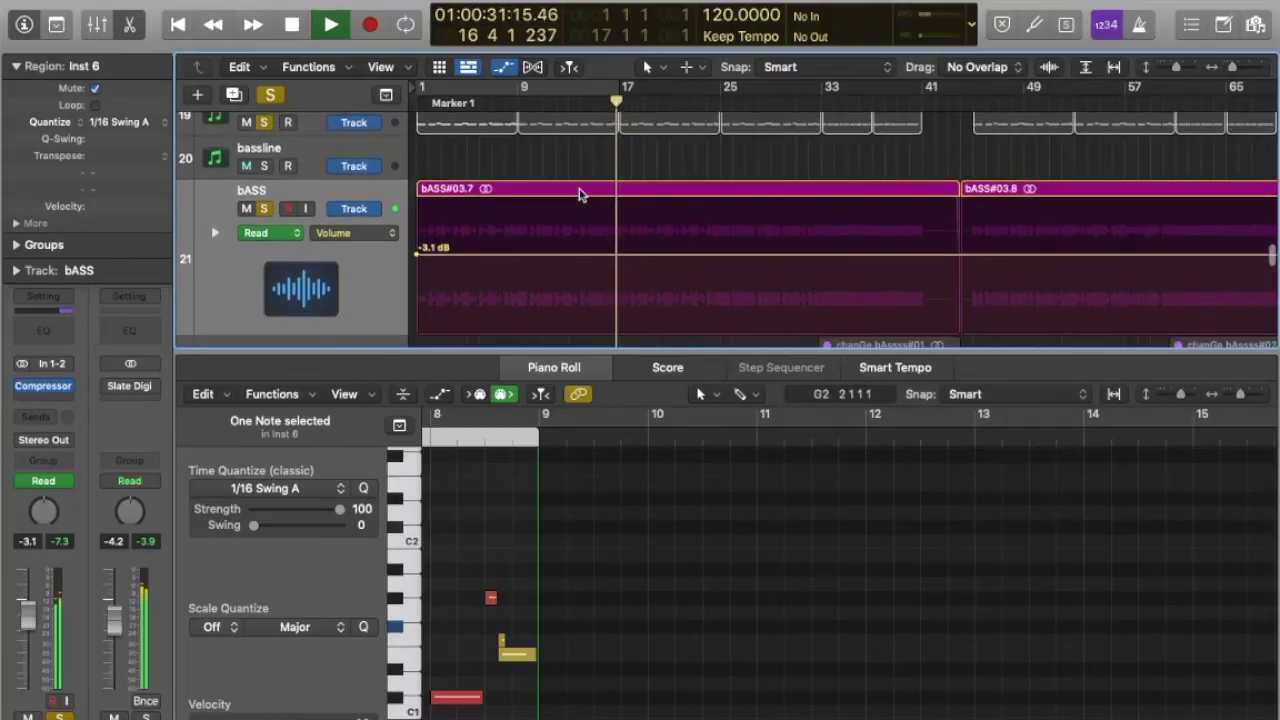
left_click(579, 194)
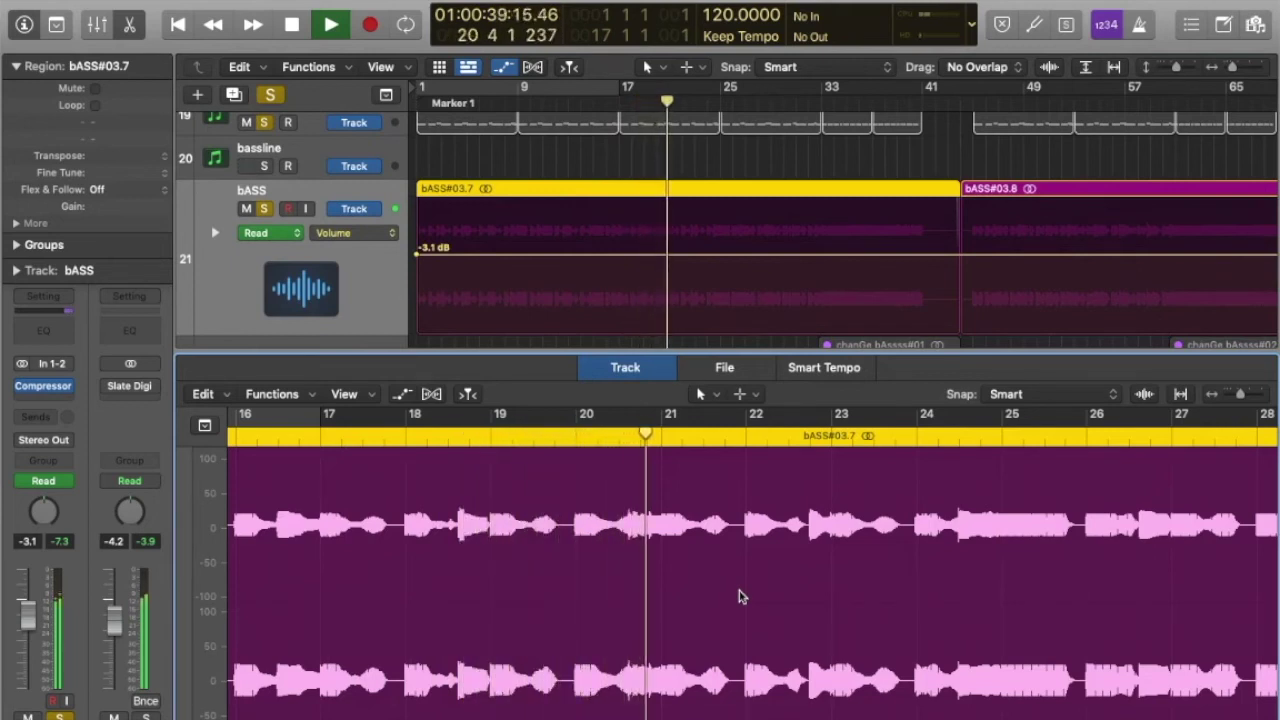
Enlarge the audio editor area to inspect the bASS#03.7 waveform.
scroll(738, 597, "down", 2)
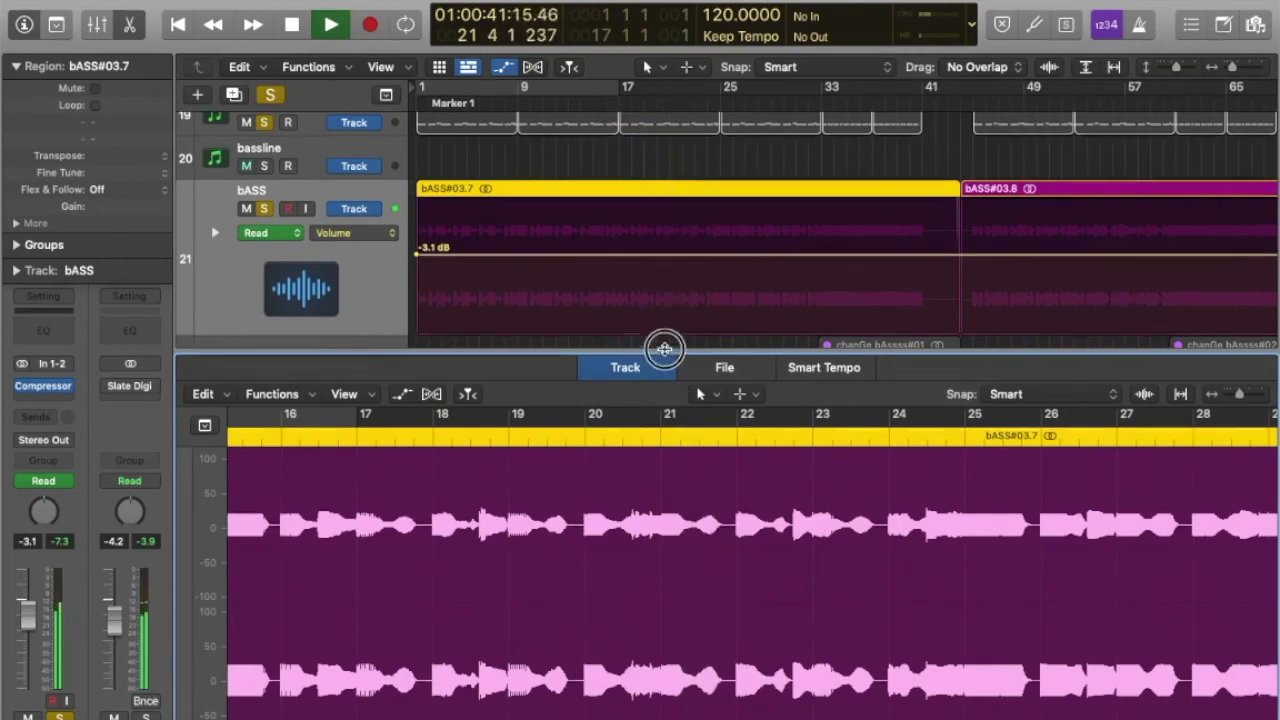
left_click_drag(664, 348, 656, 155)
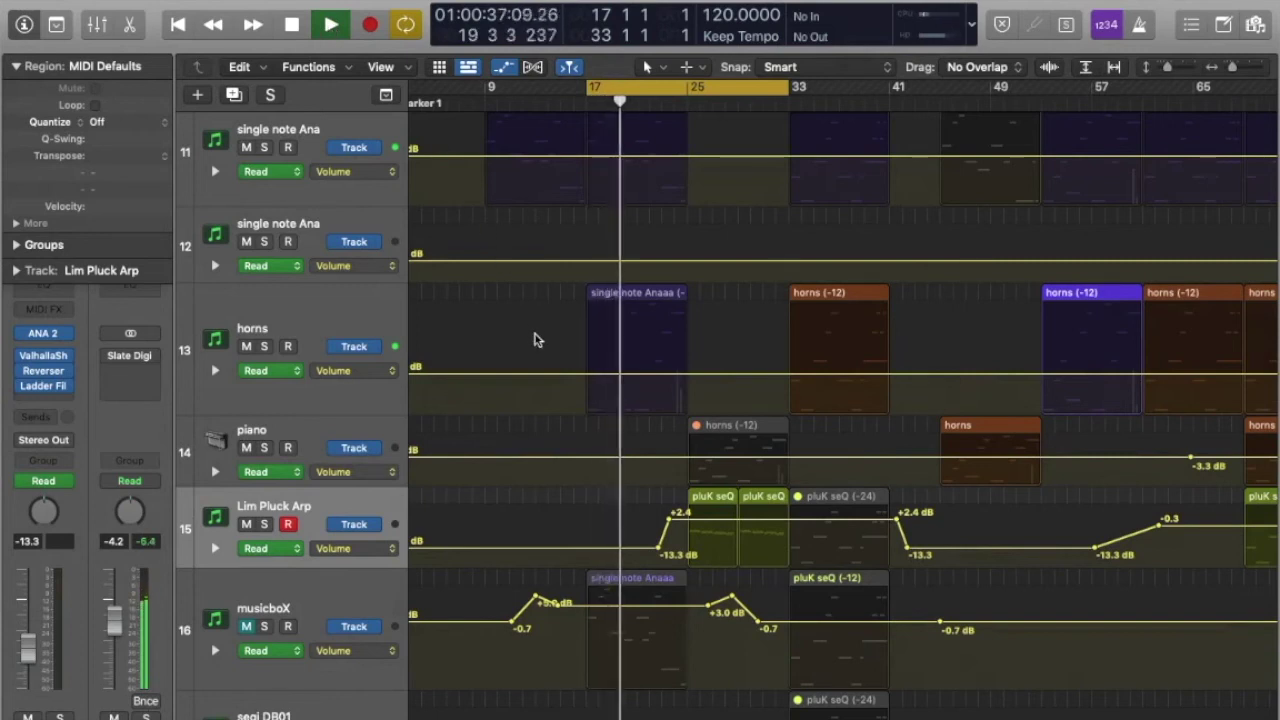
Mute then unmute the musicboX track, and show the Mixer with X.
left_click(247, 626)
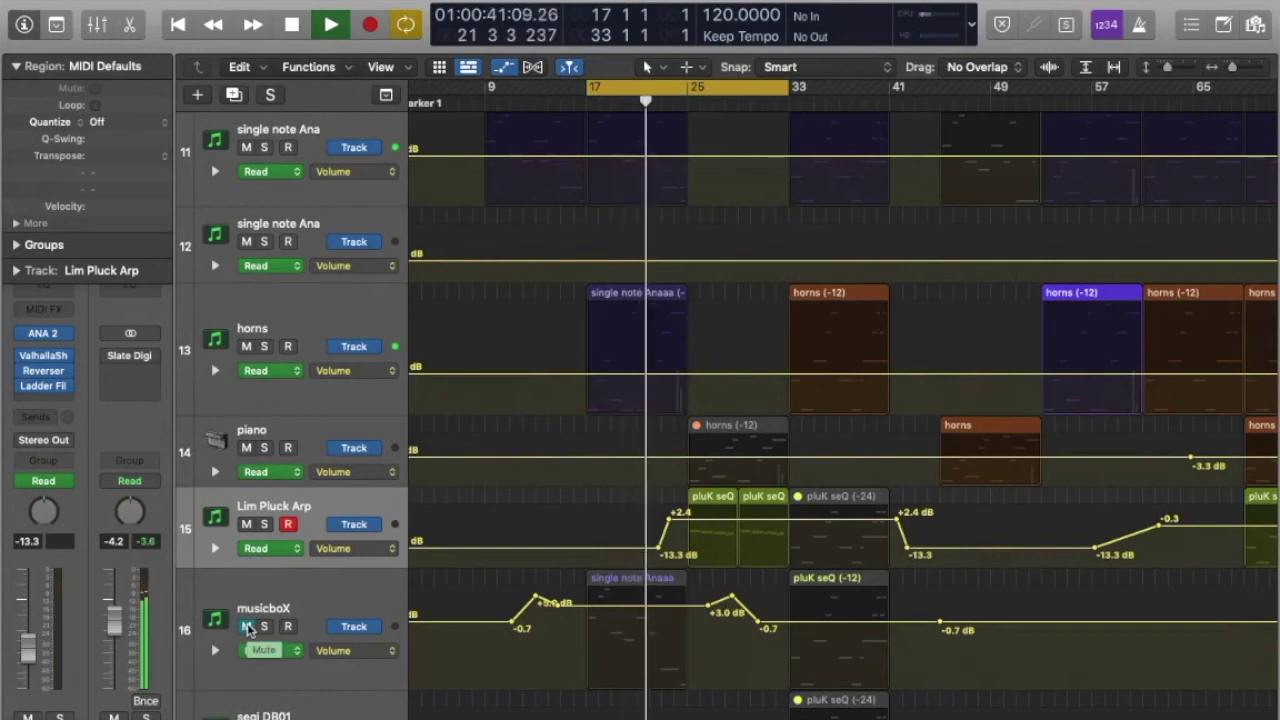
left_click(247, 626)
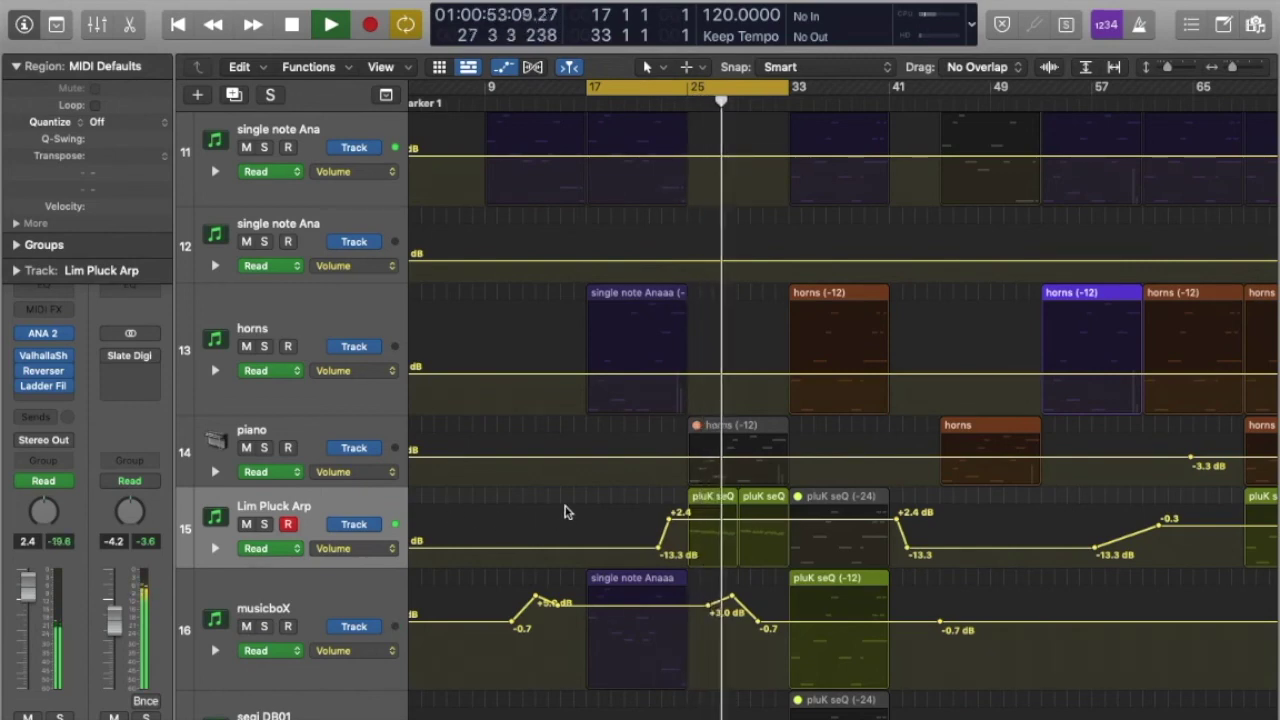
key("x")
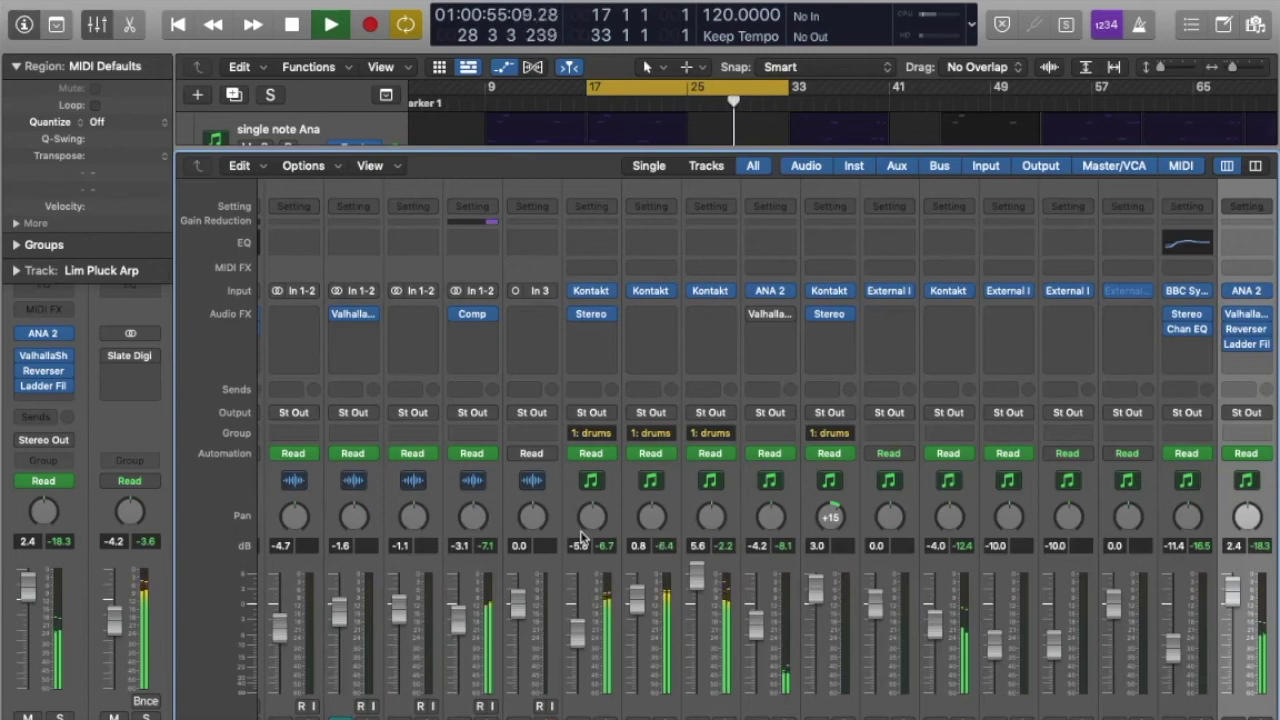